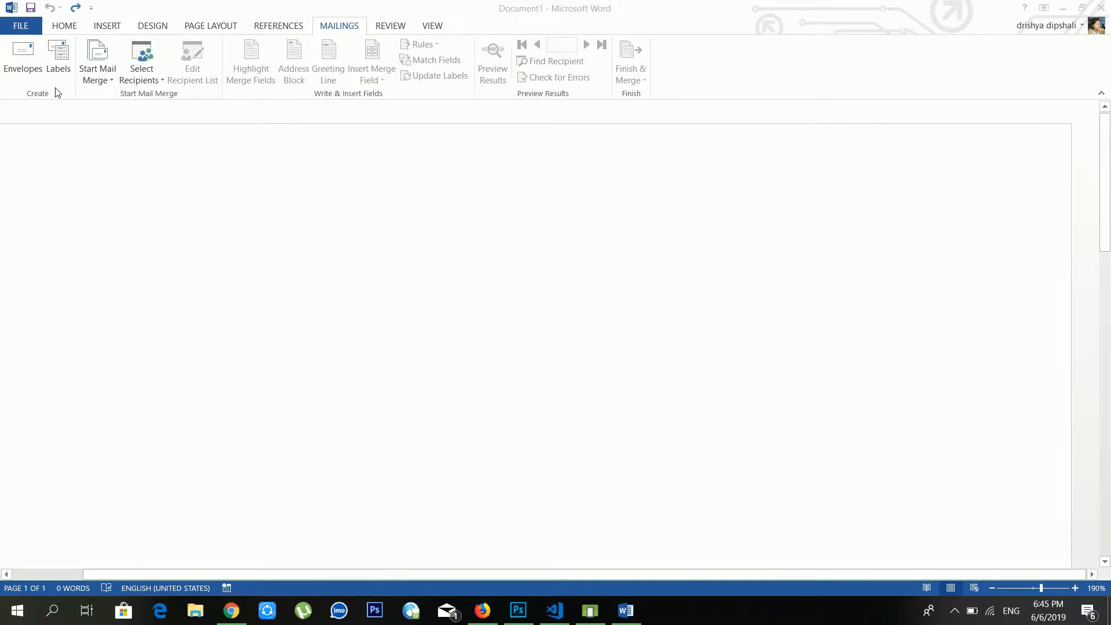
Open the Envelopes and Labels dialog from the Mailings ribbon
{"action": "left_click", "coordinate": [33, 58]}
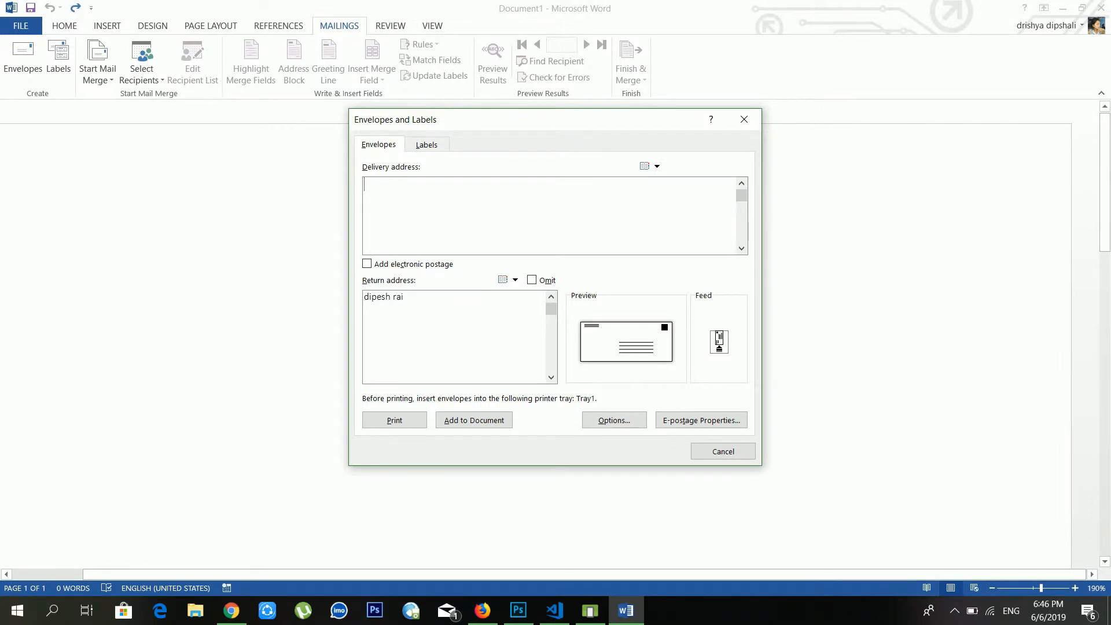
Enter the recipient's town and name as the delivery address and replace the return address with the sender's
{"action": "type", "text": "pokhr"}
{"action": "key", "text": "BackSpace"}
{"action": "type", "text": "ara nepal"}
{"action": "key", "text": "Return"}
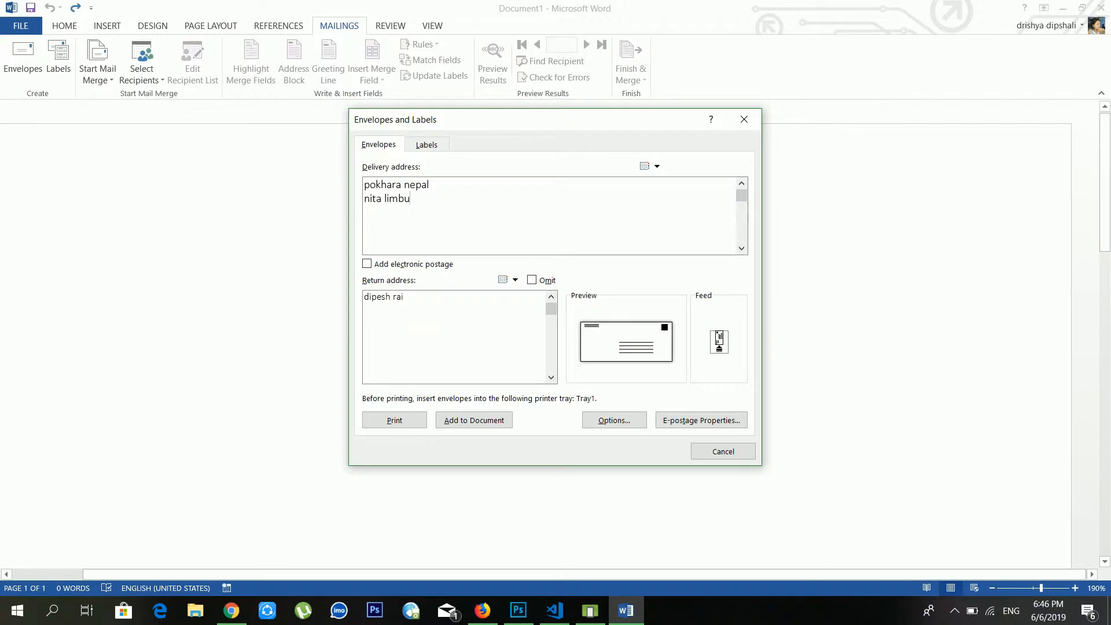
{"action": "left_click_drag", "start_coordinate": [424, 297], "coordinate": [362, 299]}
{"action": "type", "text": "dha"}
{"action": "type", "text": "nk"}
{"action": "type", "text": "uta"}
{"action": "type", "text": " nepal "}
Keep the envelope at Size 10 and set the delivery address font to Bold
{"action": "left_click", "coordinate": [617, 425]}
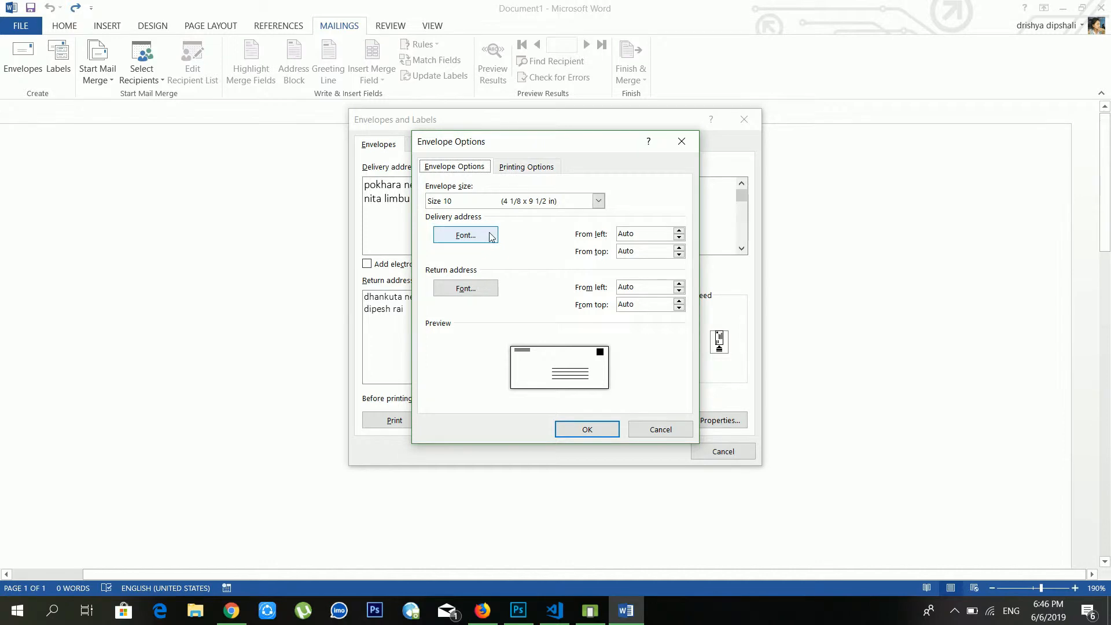
{"action": "left_click", "coordinate": [597, 201]}
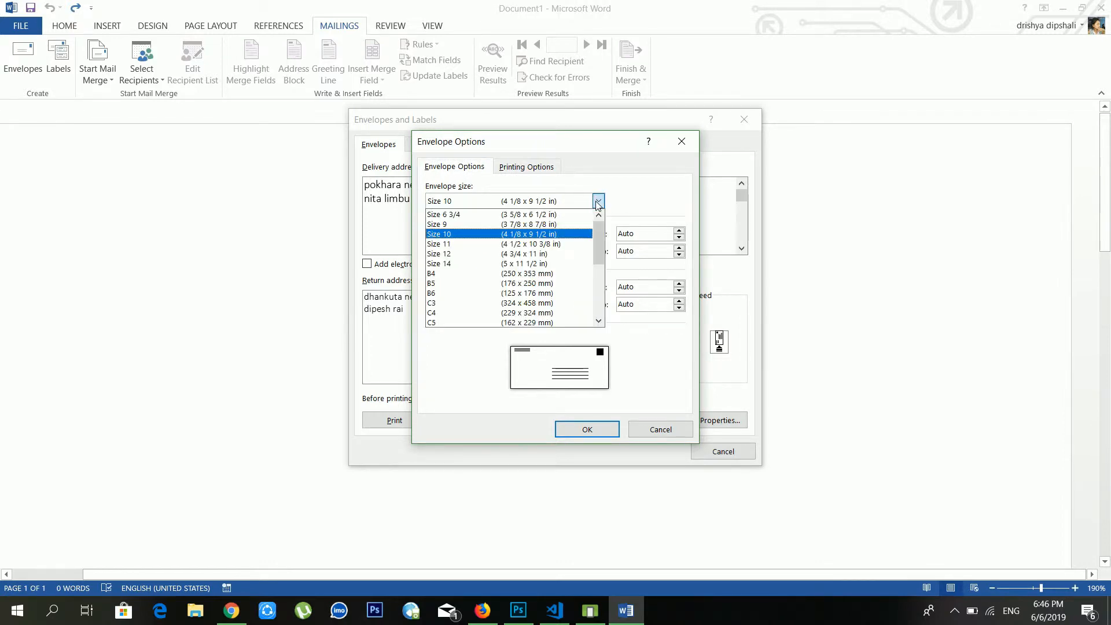
{"action": "left_click", "coordinate": [598, 201]}
{"action": "left_click", "coordinate": [479, 236]}
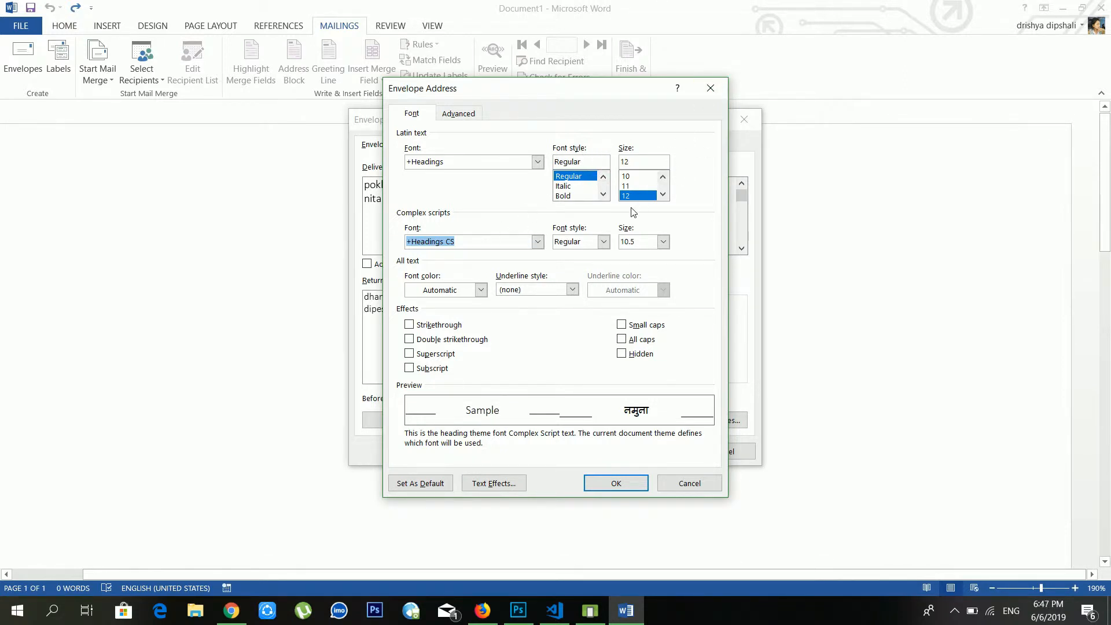
{"action": "left_click", "coordinate": [576, 195]}
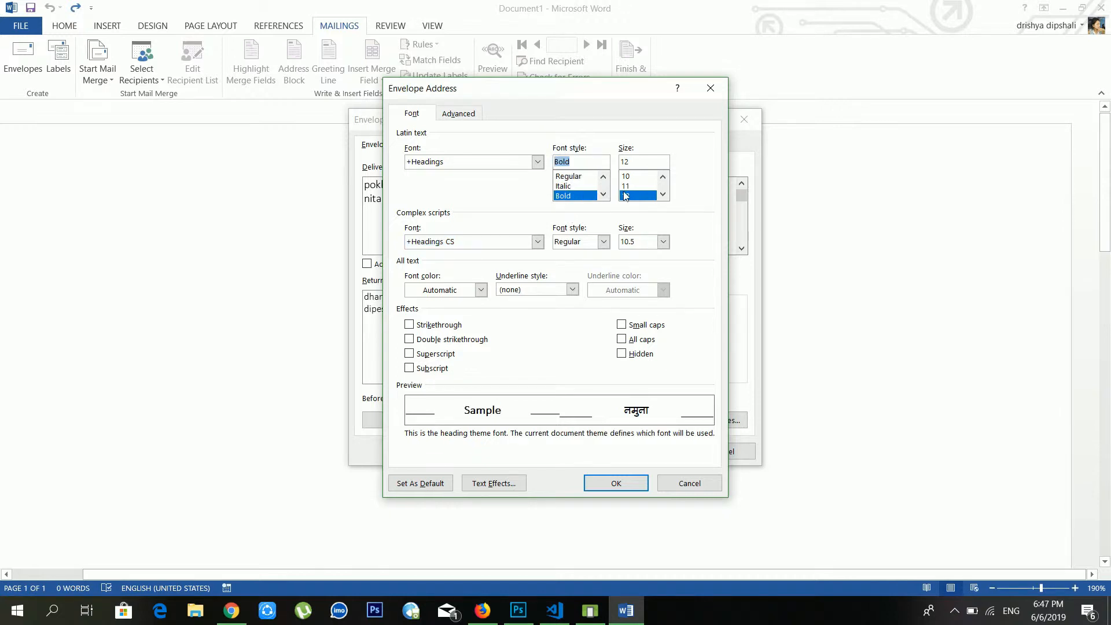
{"action": "left_click", "coordinate": [536, 164]}
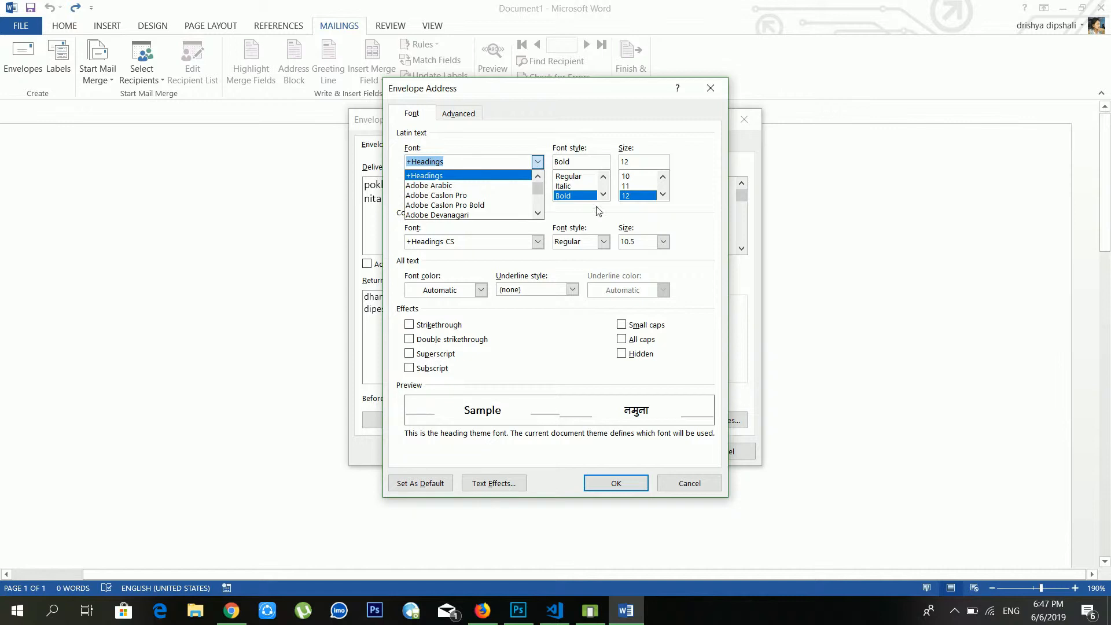
{"action": "left_click", "coordinate": [594, 343]}
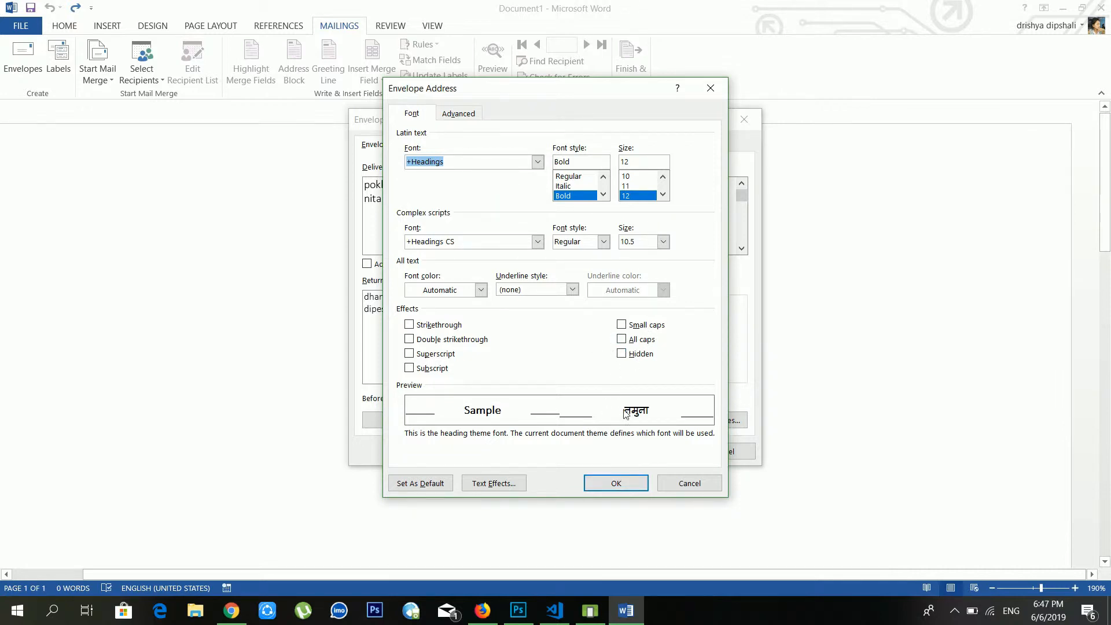
{"action": "left_click", "coordinate": [616, 483]}
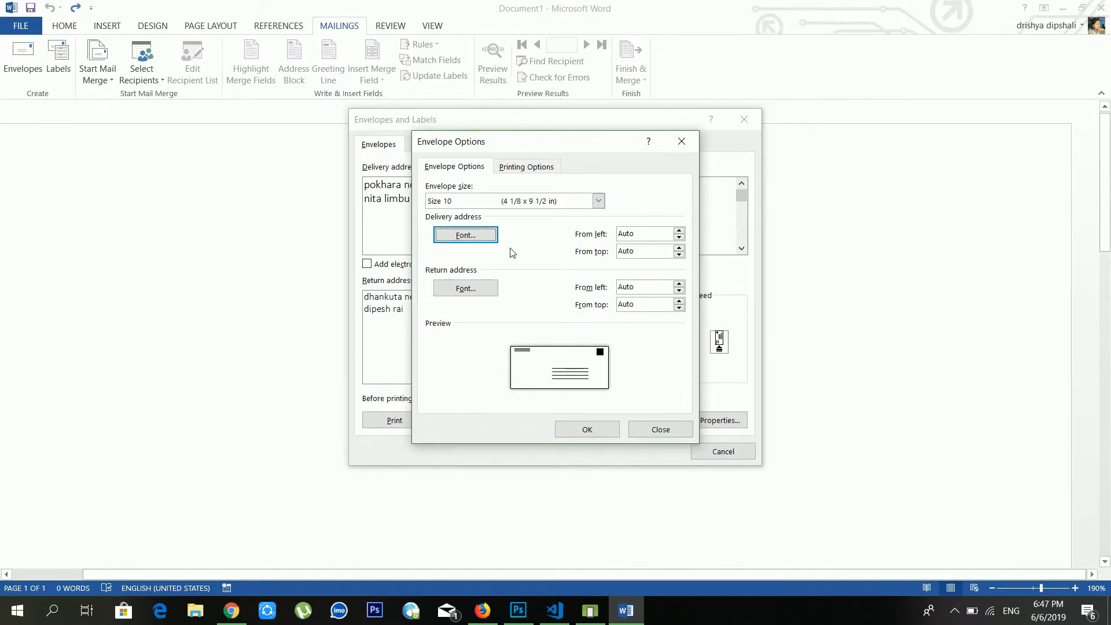
Leave the return address font unchanged and confirm the envelope options
{"action": "left_click", "coordinate": [473, 288]}
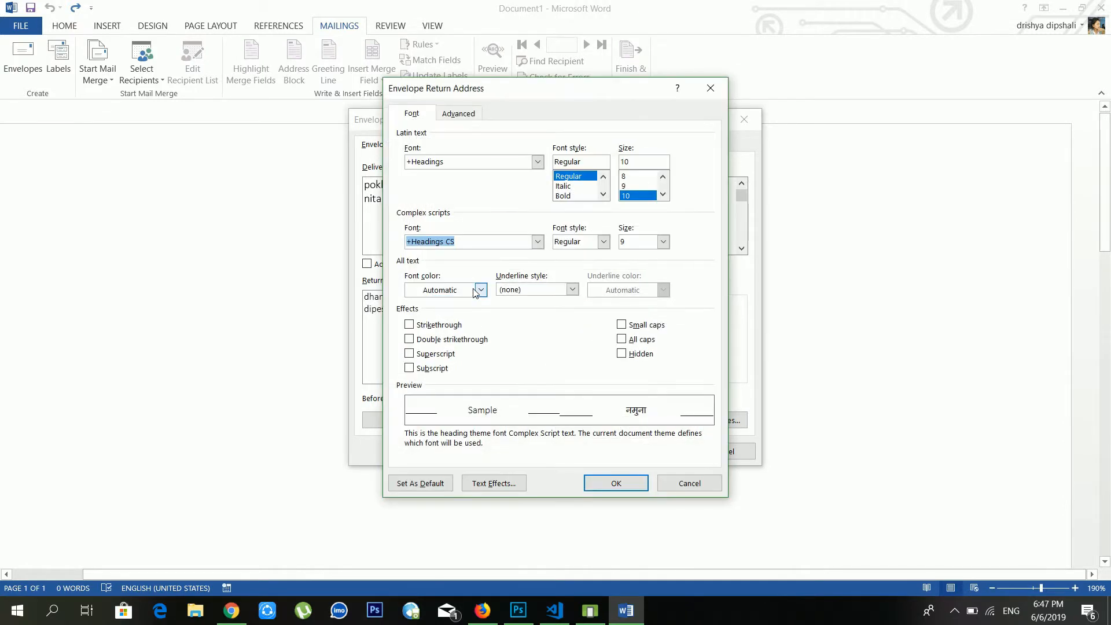
{"action": "left_click", "coordinate": [682, 481]}
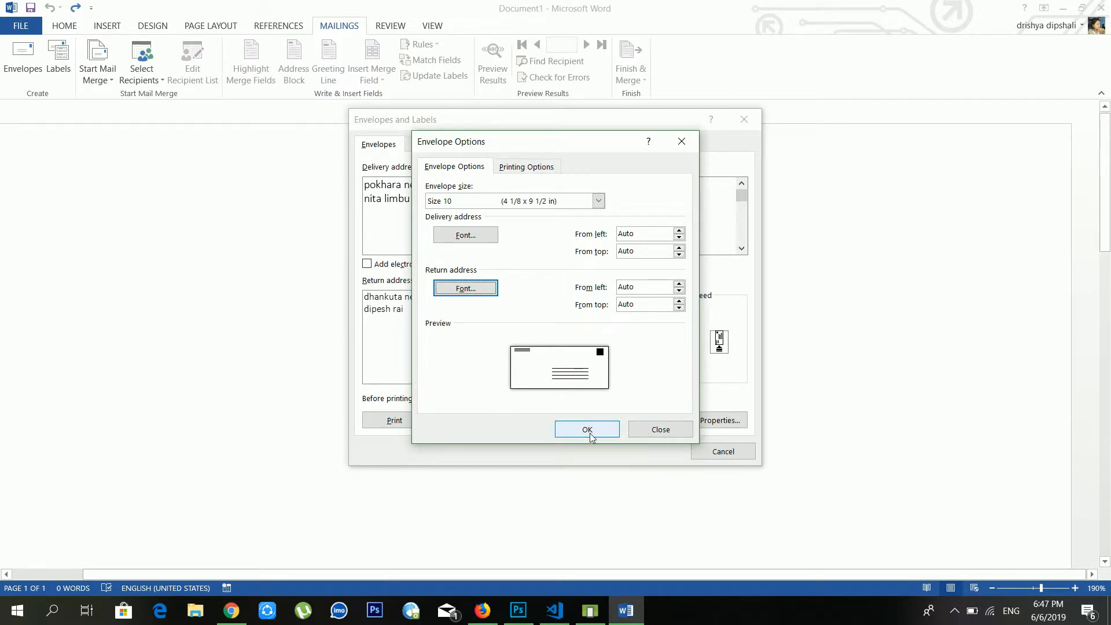
{"action": "left_click", "coordinate": [587, 431]}
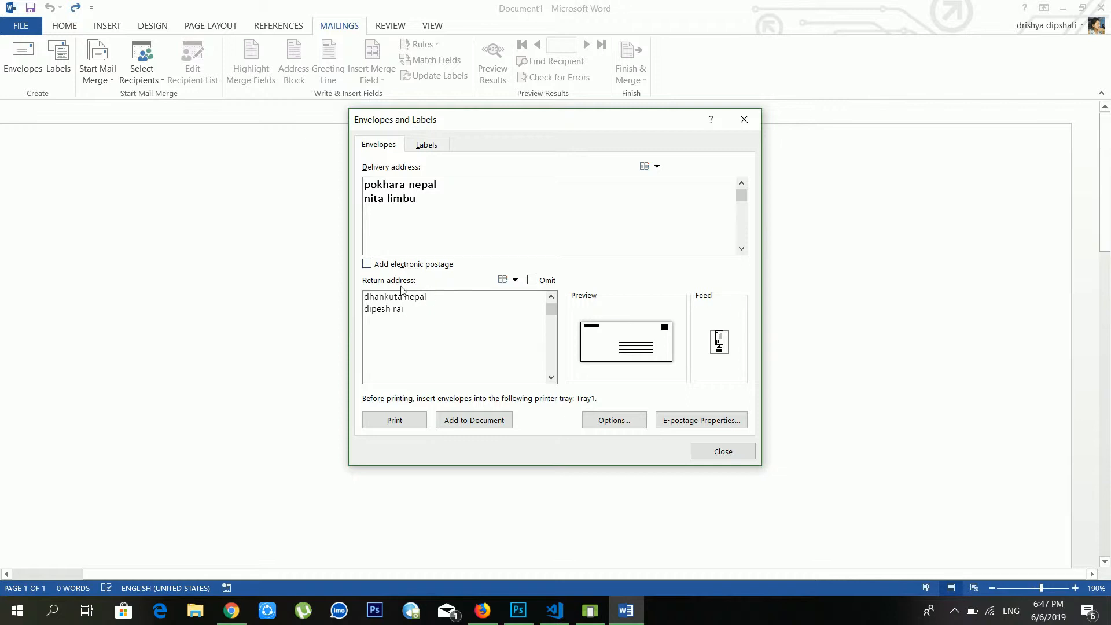
Check the Labels tab, then add the envelope to the document, saving the return address as default
{"action": "left_click", "coordinate": [431, 310]}
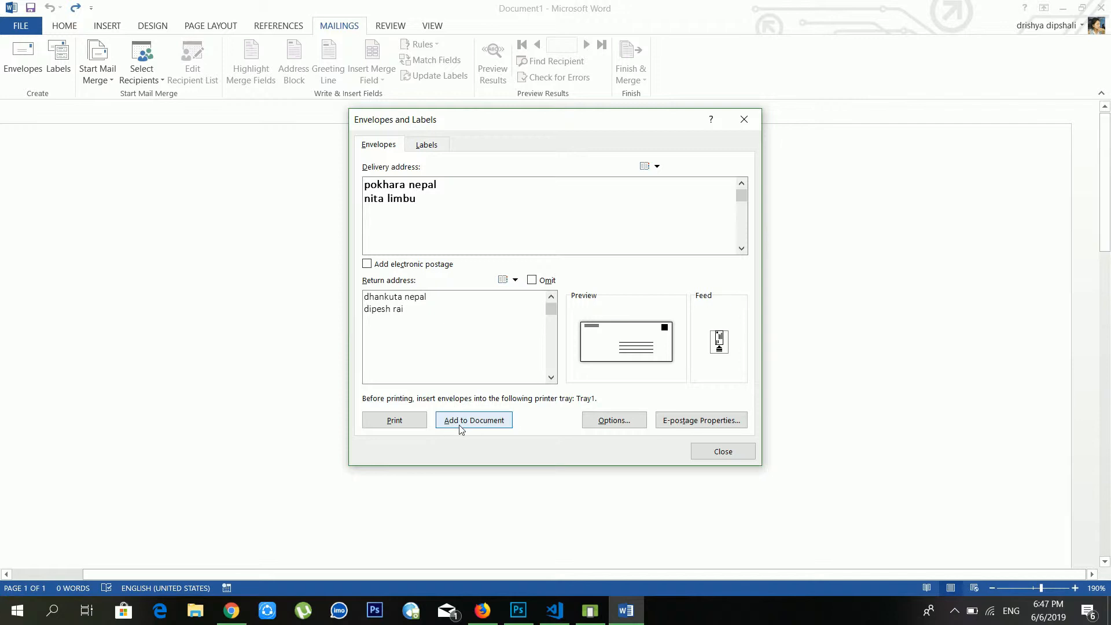
{"action": "left_click", "coordinate": [431, 146]}
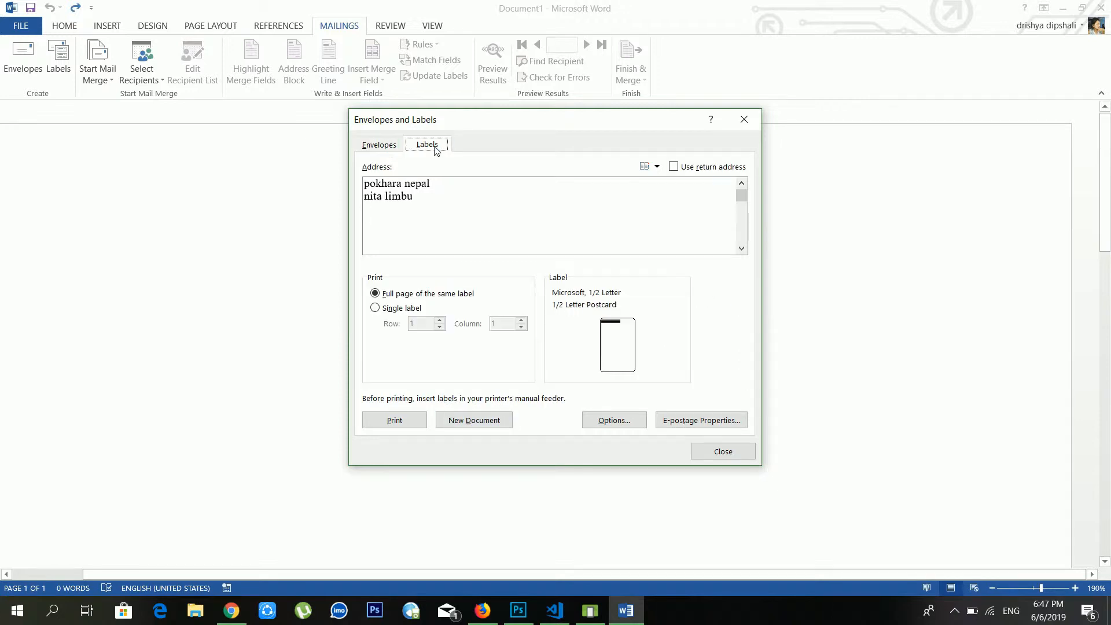
{"action": "left_click", "coordinate": [383, 147]}
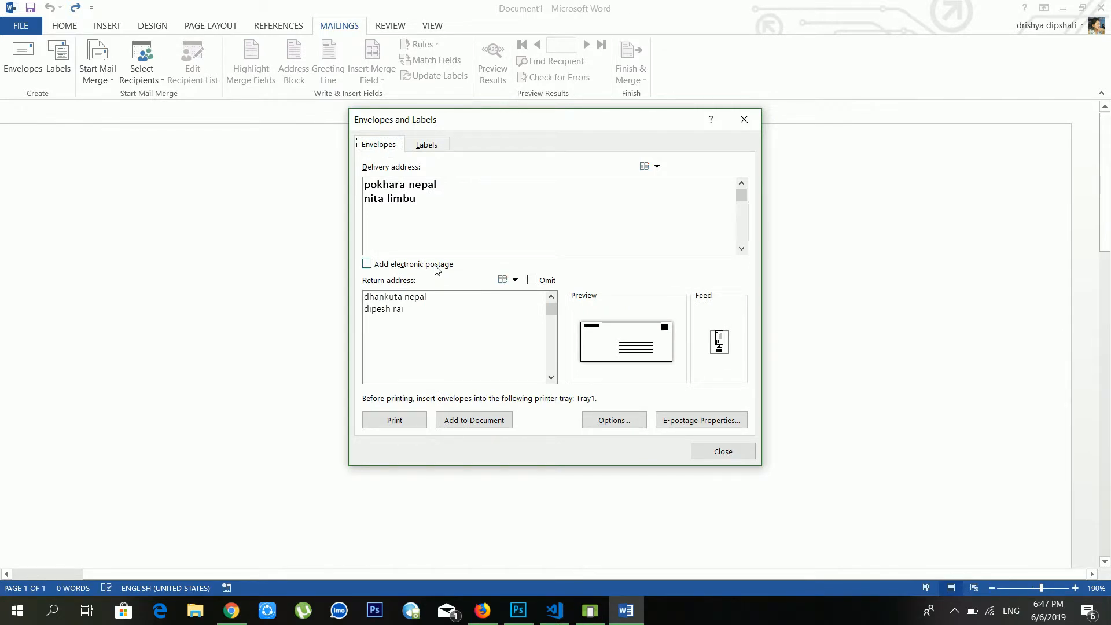
{"action": "left_click", "coordinate": [455, 427]}
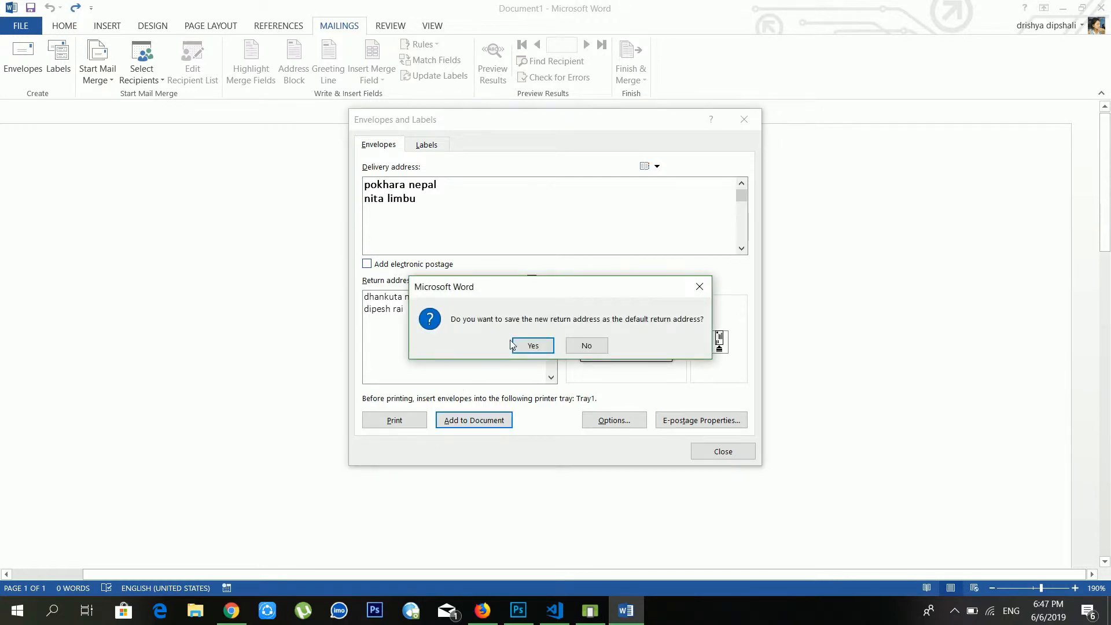
{"action": "left_click", "coordinate": [544, 350]}
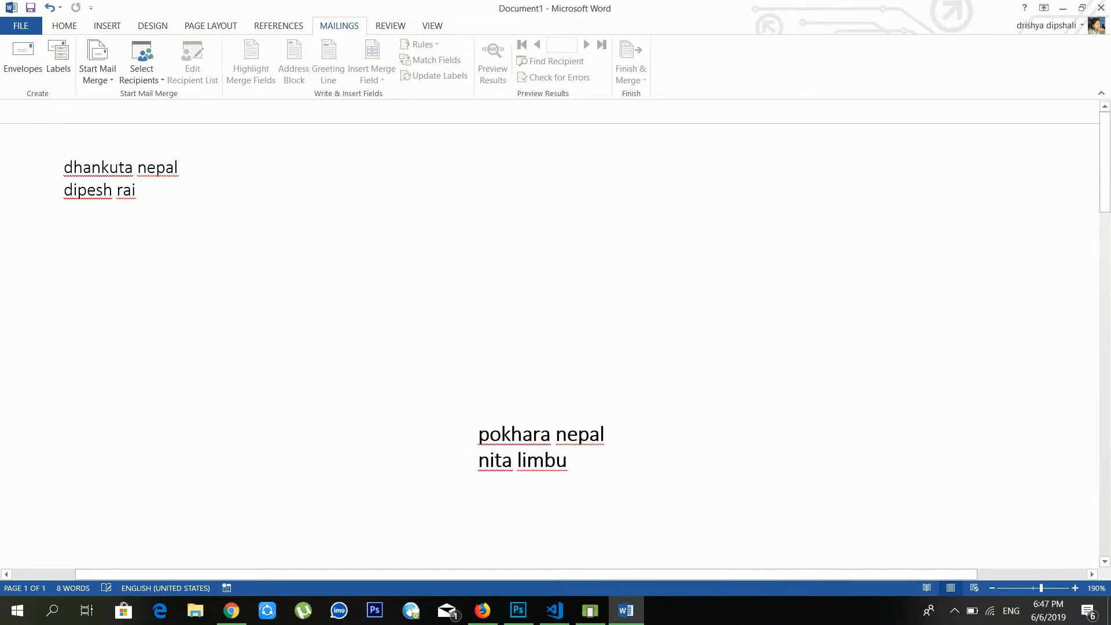
Display the envelope page at 100% zoom, then return to the Mailings ribbon
{"action": "scroll", "coordinate": [550, 335], "scroll_direction": "down", "scroll_amount": 5}
{"action": "scroll", "coordinate": [535, 284], "scroll_direction": "up", "scroll_amount": 3}
{"action": "scroll", "coordinate": [535, 284], "scroll_direction": "down", "scroll_amount": 4}
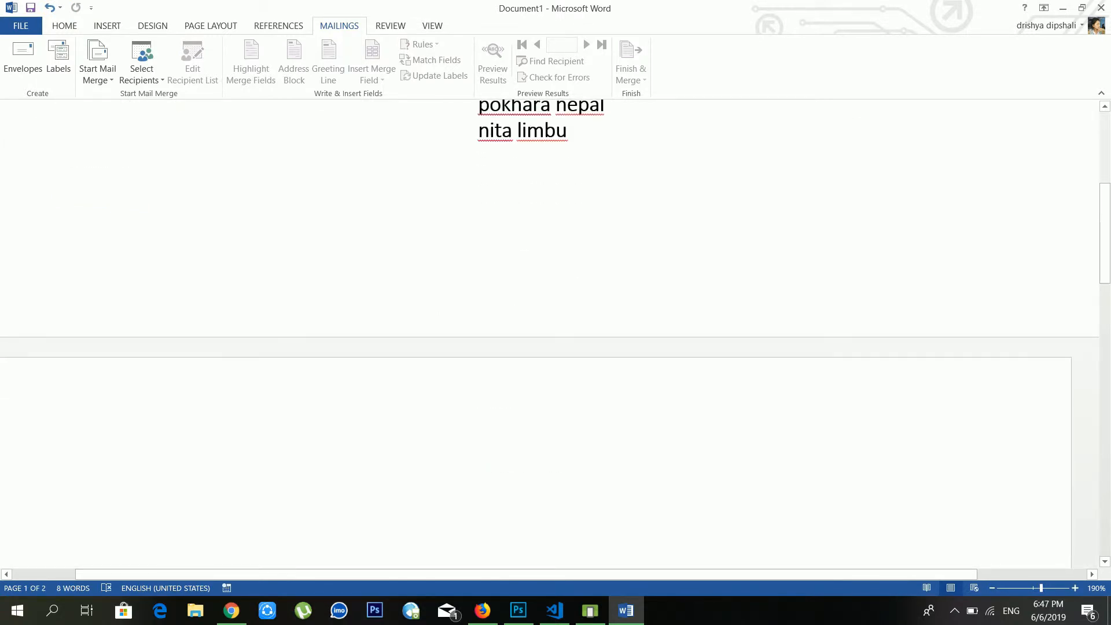
{"action": "scroll", "coordinate": [535, 284], "scroll_direction": "up", "scroll_amount": 3}
{"action": "scroll", "coordinate": [535, 284], "scroll_direction": "up", "scroll_amount": 1}
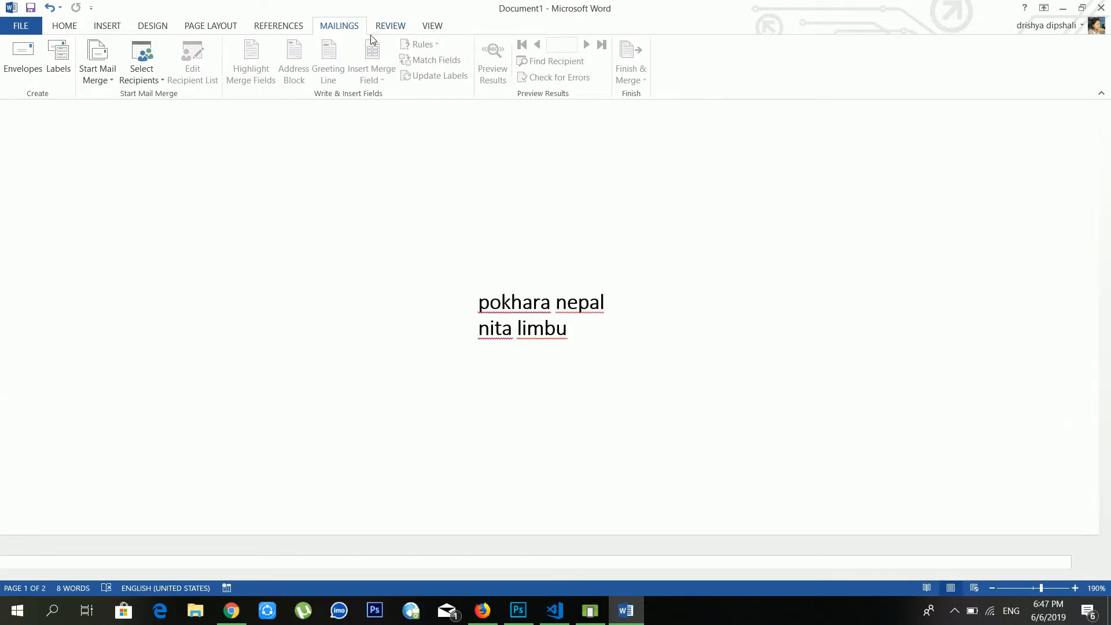
{"action": "left_click", "coordinate": [431, 25]}
{"action": "left_click", "coordinate": [269, 58]}
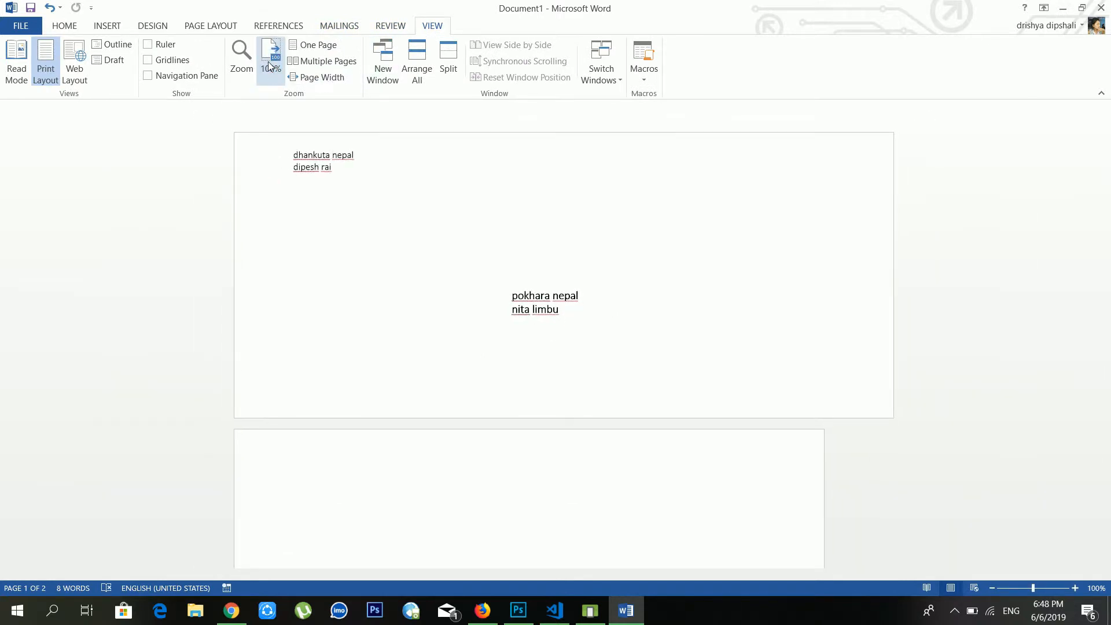
{"action": "scroll", "coordinate": [549, 341], "scroll_direction": "down", "scroll_amount": 3}
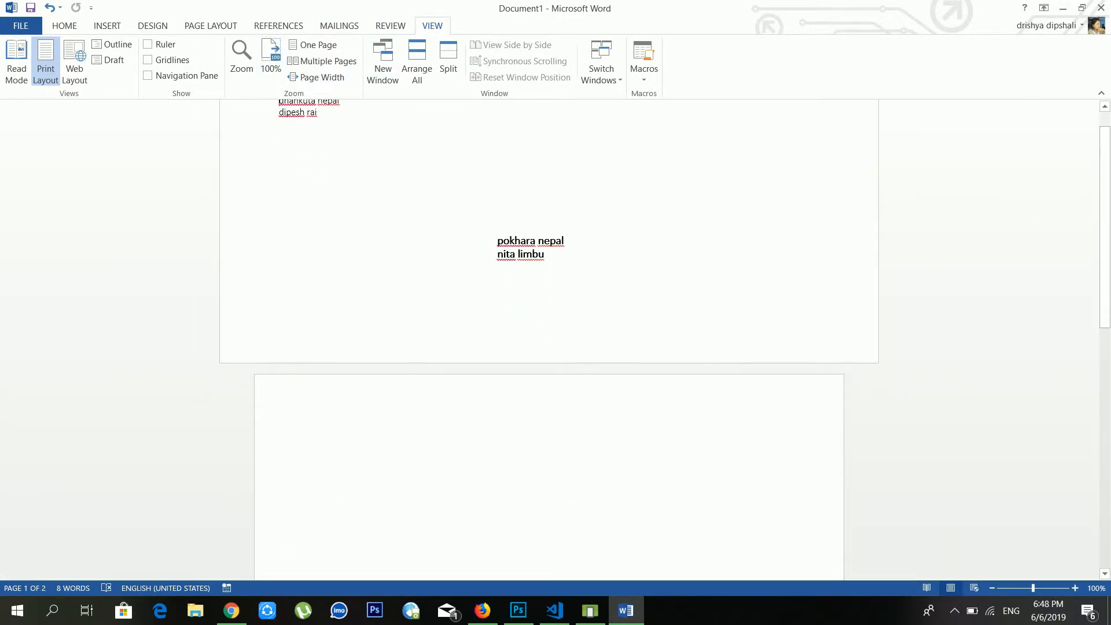
{"action": "scroll", "coordinate": [548, 341], "scroll_direction": "up", "scroll_amount": 3}
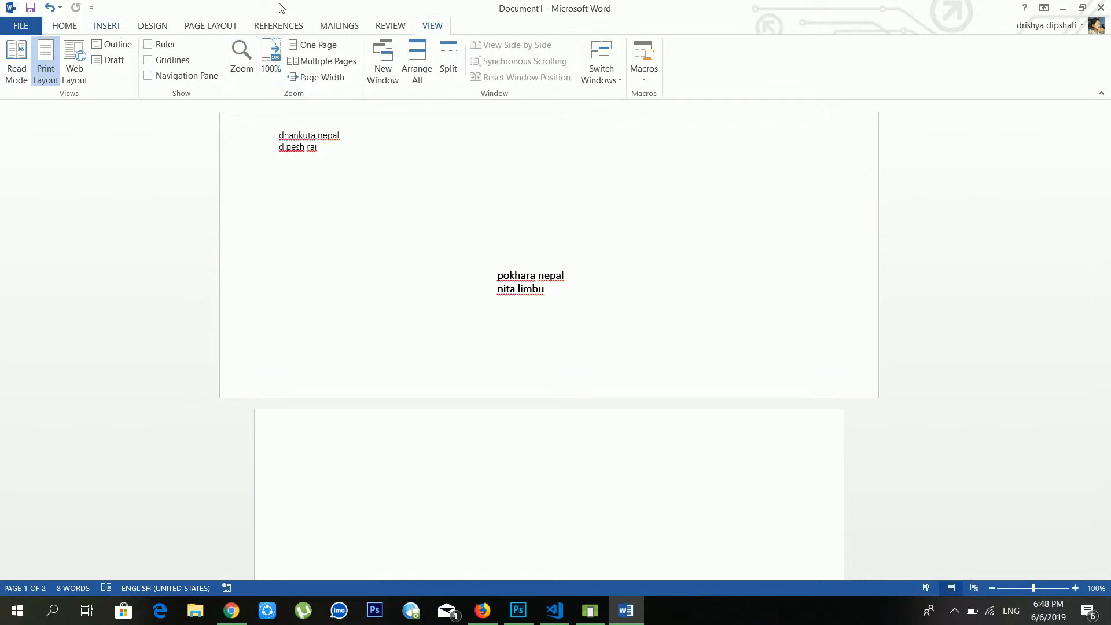
{"action": "left_click", "coordinate": [321, 25]}
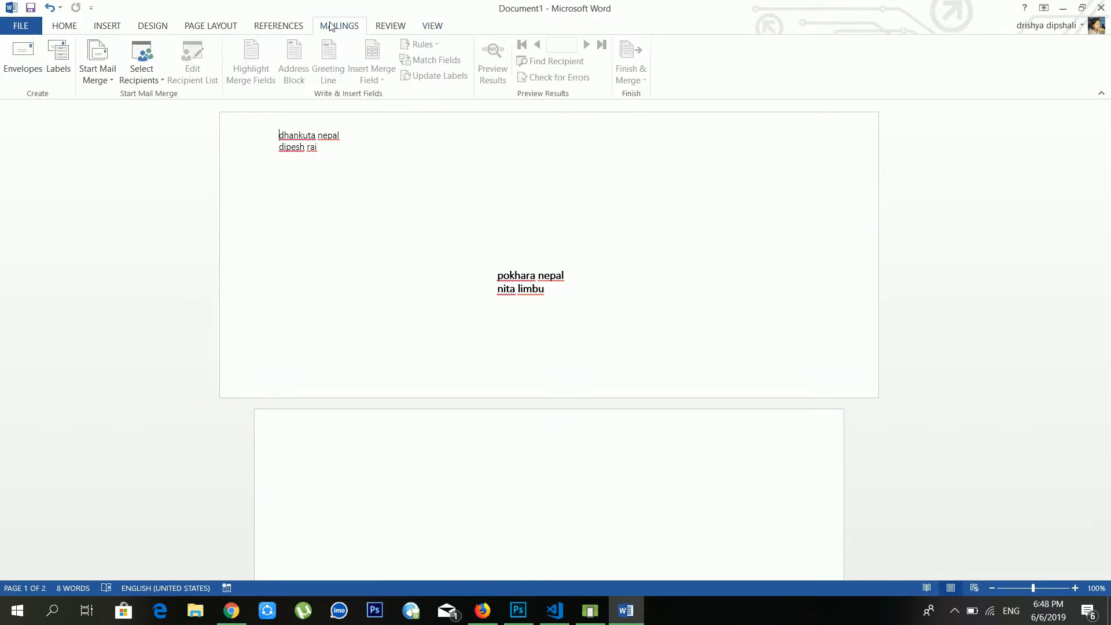
Close the Envelopes and Labels dialog and show the Start Mail Merge document types
{"action": "left_click", "coordinate": [60, 69]}
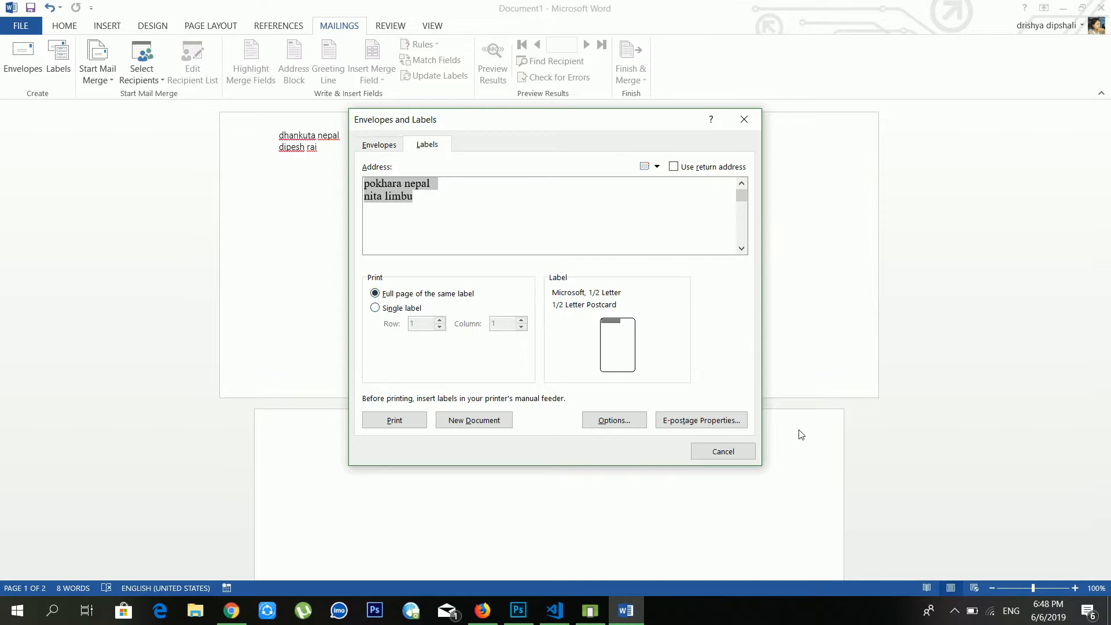
{"action": "left_click", "coordinate": [723, 451]}
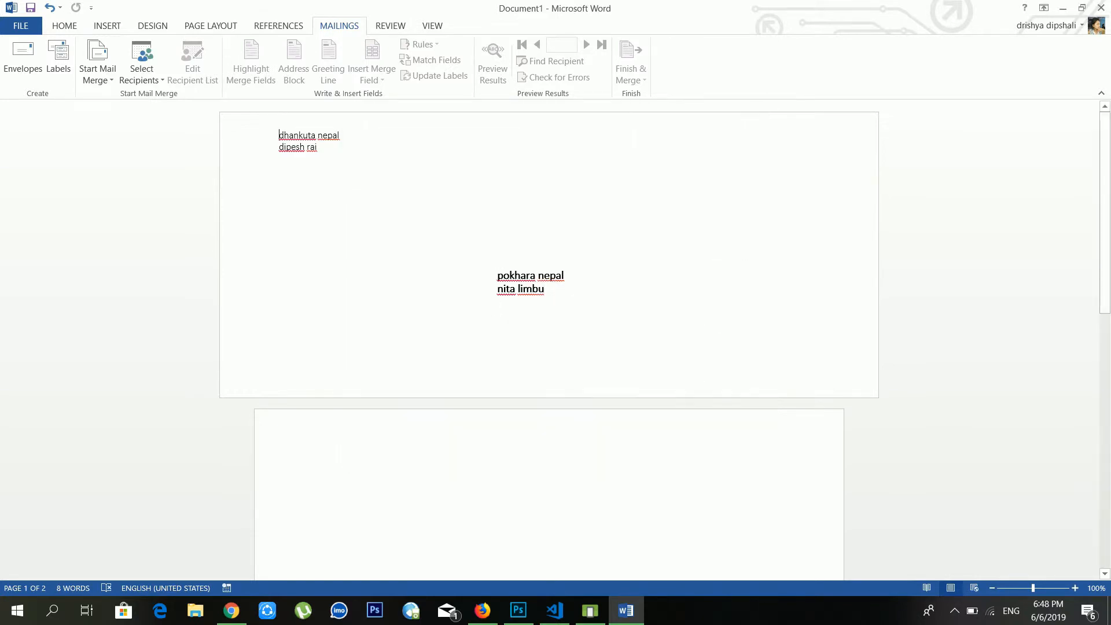
{"action": "scroll", "coordinate": [494, 308], "scroll_direction": "down", "scroll_amount": 3}
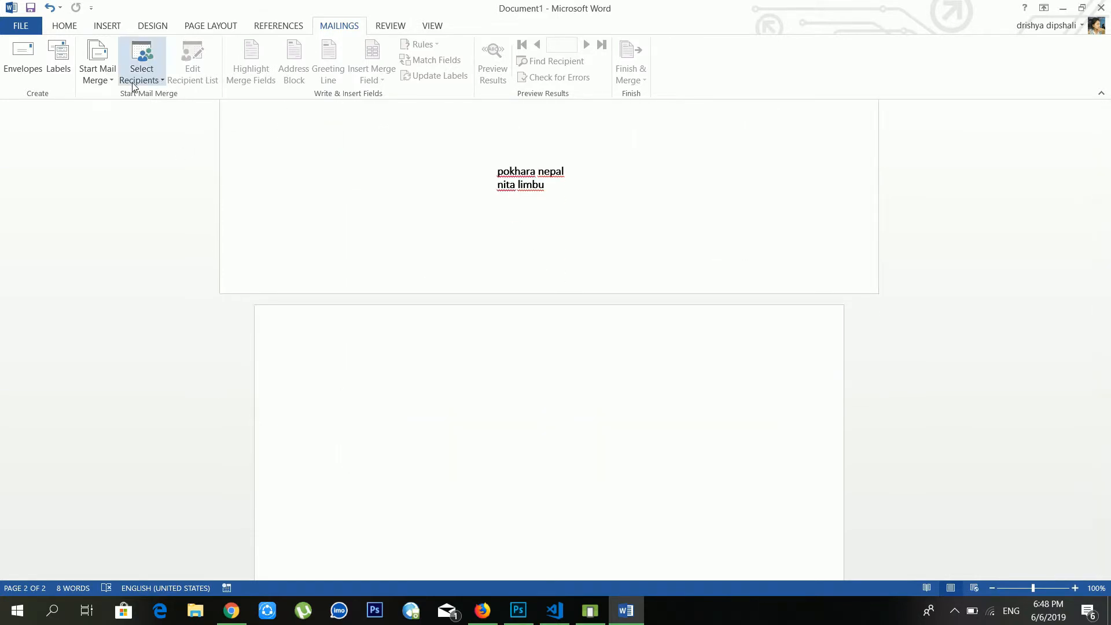
{"action": "left_click", "coordinate": [107, 87]}
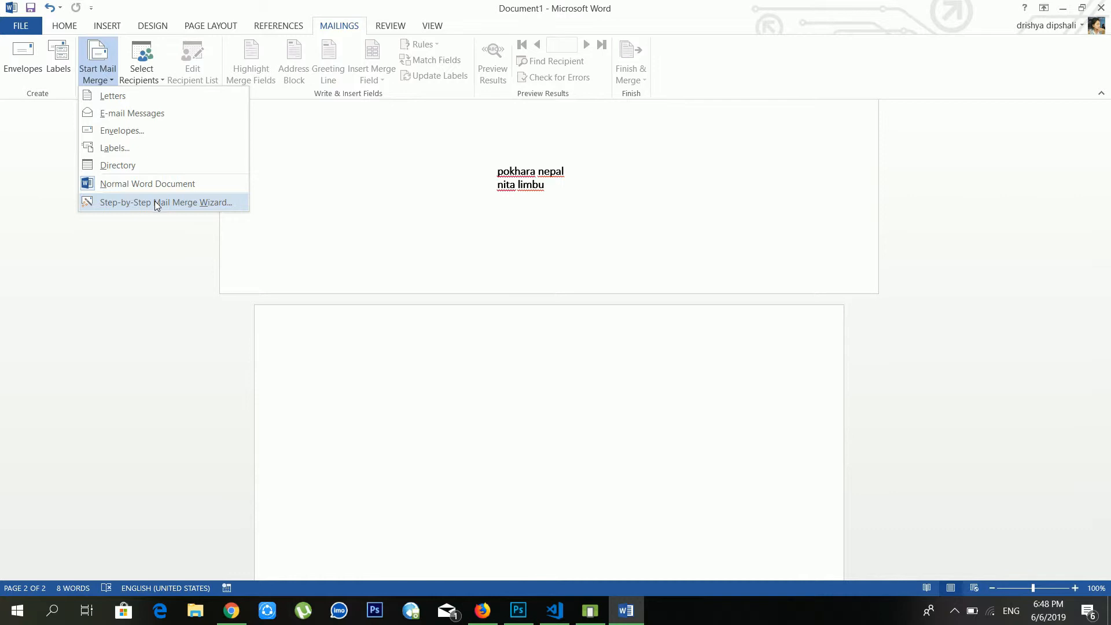
Launch the Step-by-Step Mail Merge Wizard with Letters as document type and advance to step 2
{"action": "left_click", "coordinate": [195, 203]}
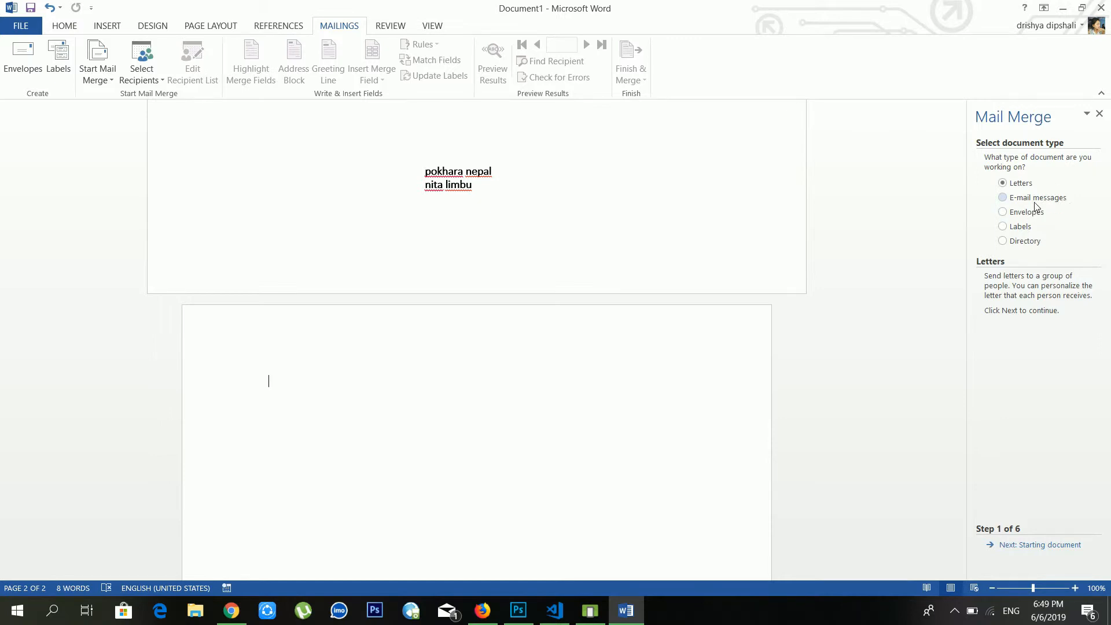
{"action": "left_click", "coordinate": [1026, 248]}
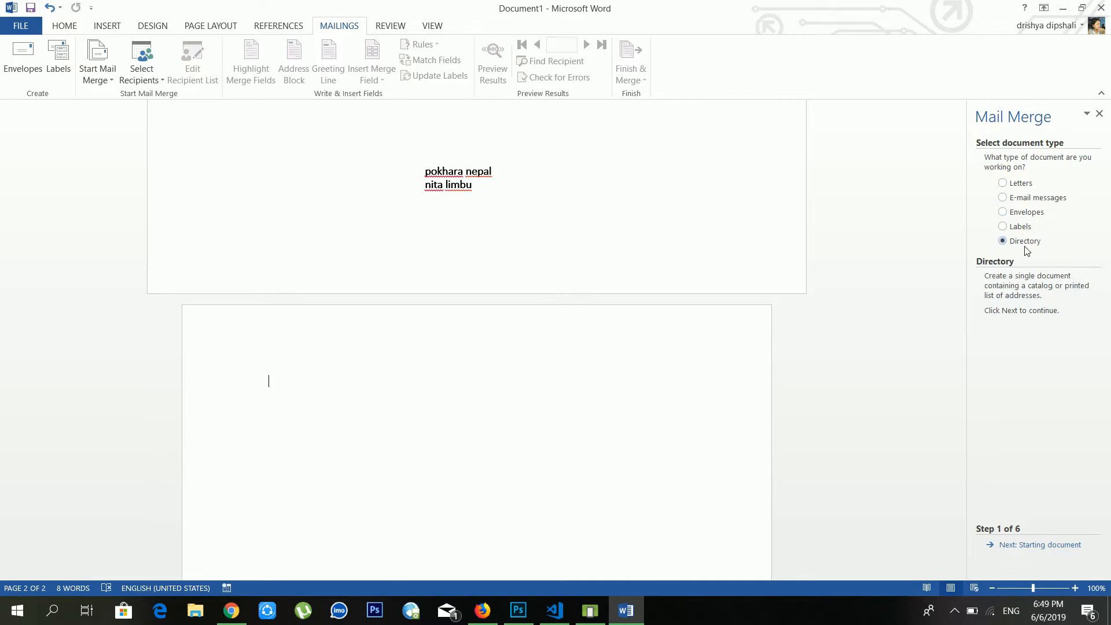
{"action": "left_click", "coordinate": [1020, 187]}
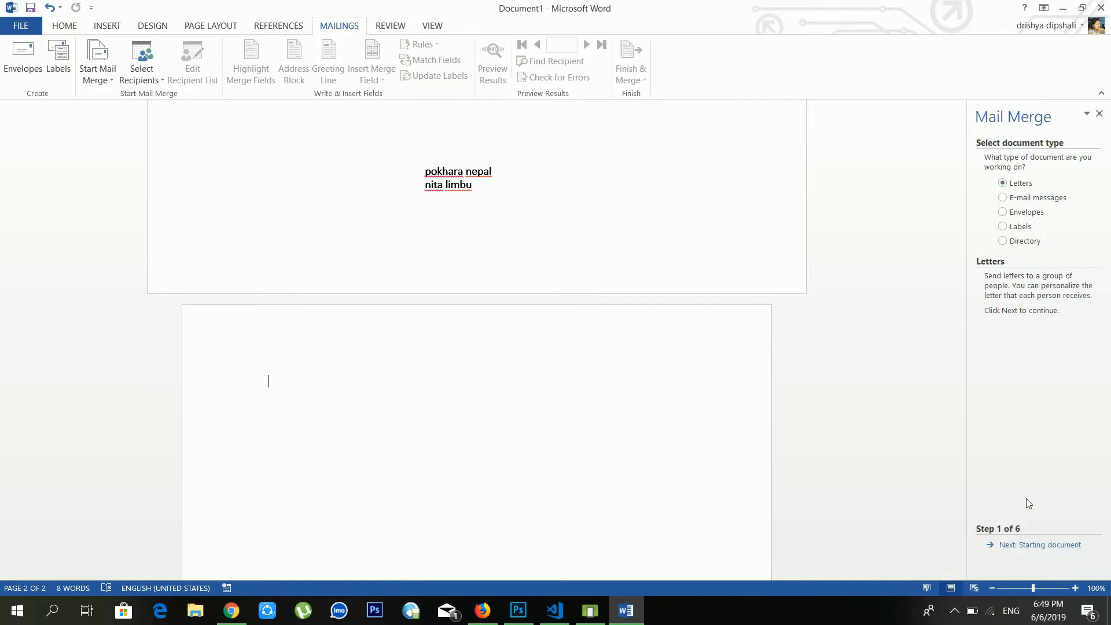
{"action": "left_click", "coordinate": [1027, 547]}
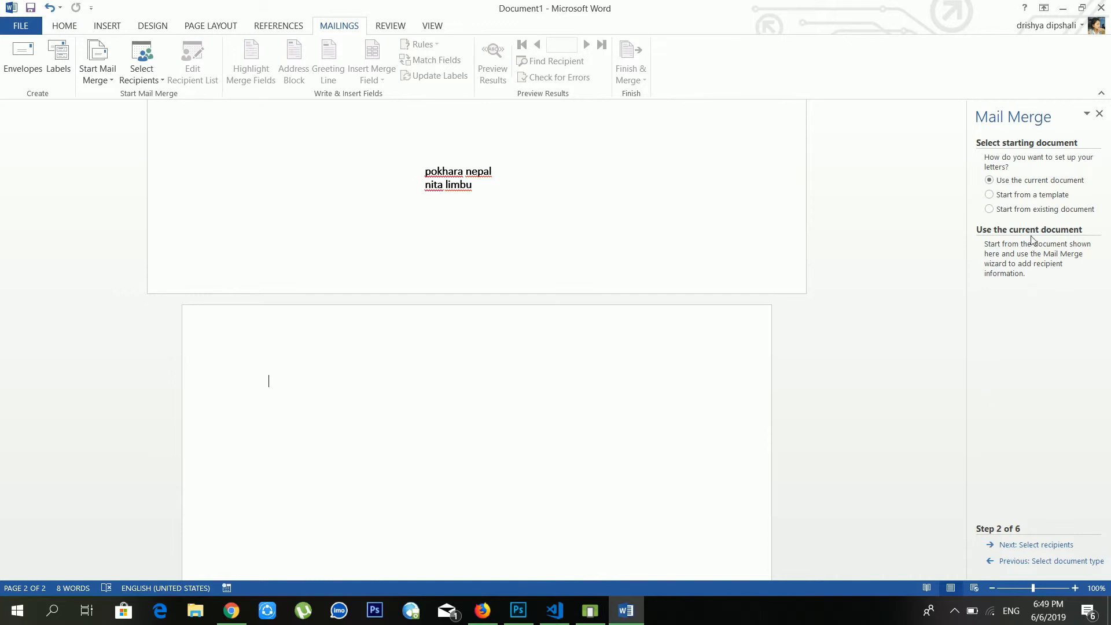
Choose Start from a template and accept clearing the current document
{"action": "left_click", "coordinate": [1031, 198]}
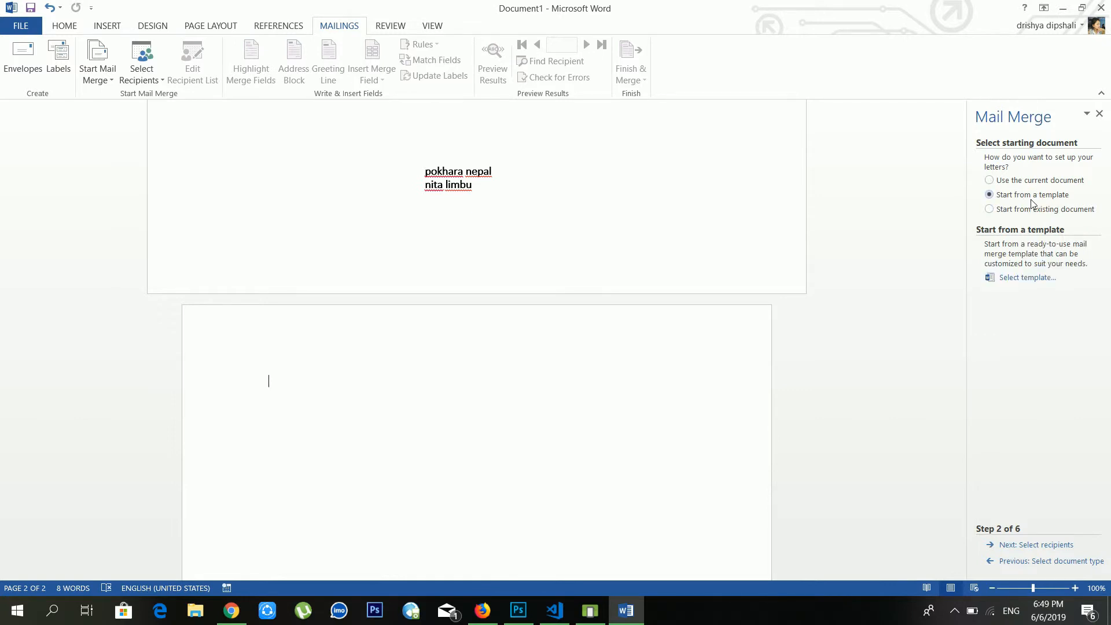
{"action": "left_click", "coordinate": [1018, 278]}
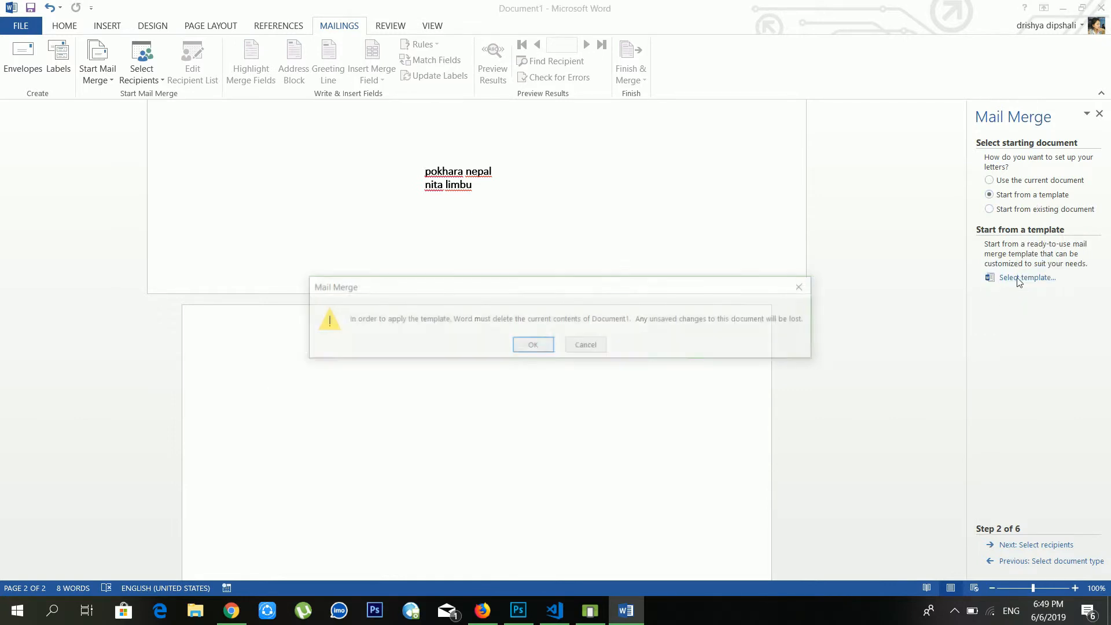
{"action": "left_click", "coordinate": [532, 346]}
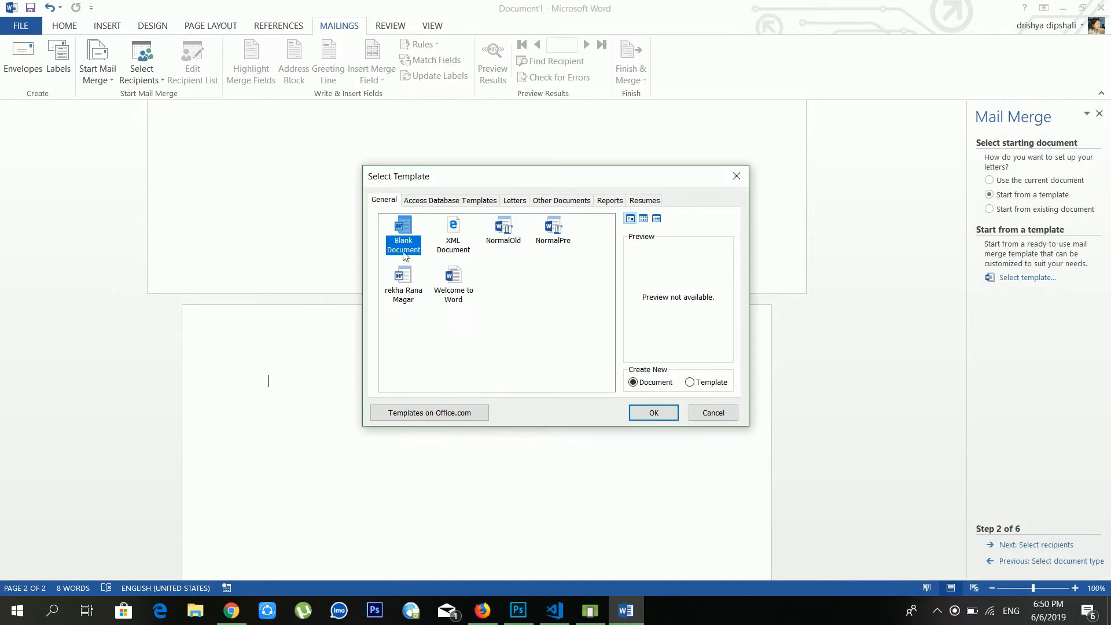
Browse the template categories: Access database, Letters, Other documents, Reports, Resumes and General
{"action": "left_click", "coordinate": [417, 200]}
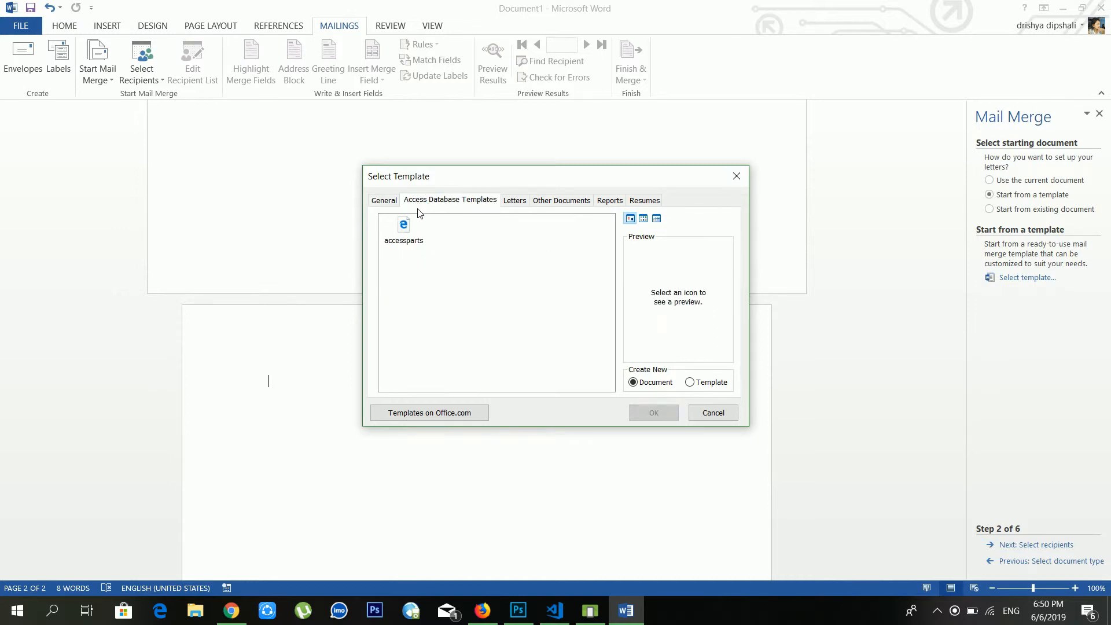
{"action": "left_click", "coordinate": [524, 201]}
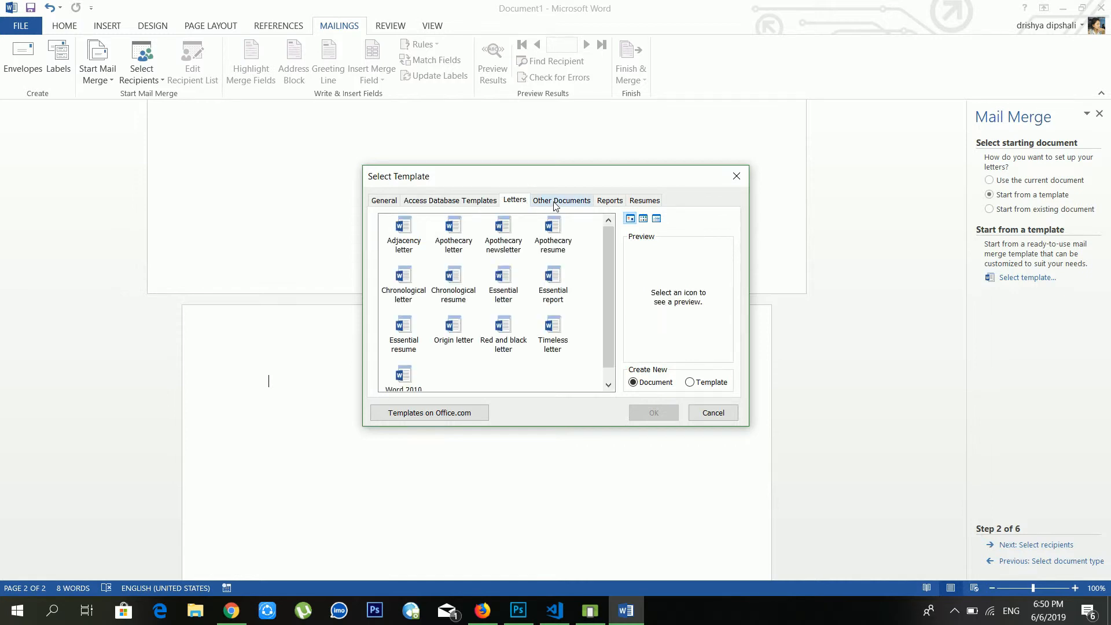
{"action": "left_click", "coordinate": [545, 203]}
{"action": "left_click", "coordinate": [601, 203]}
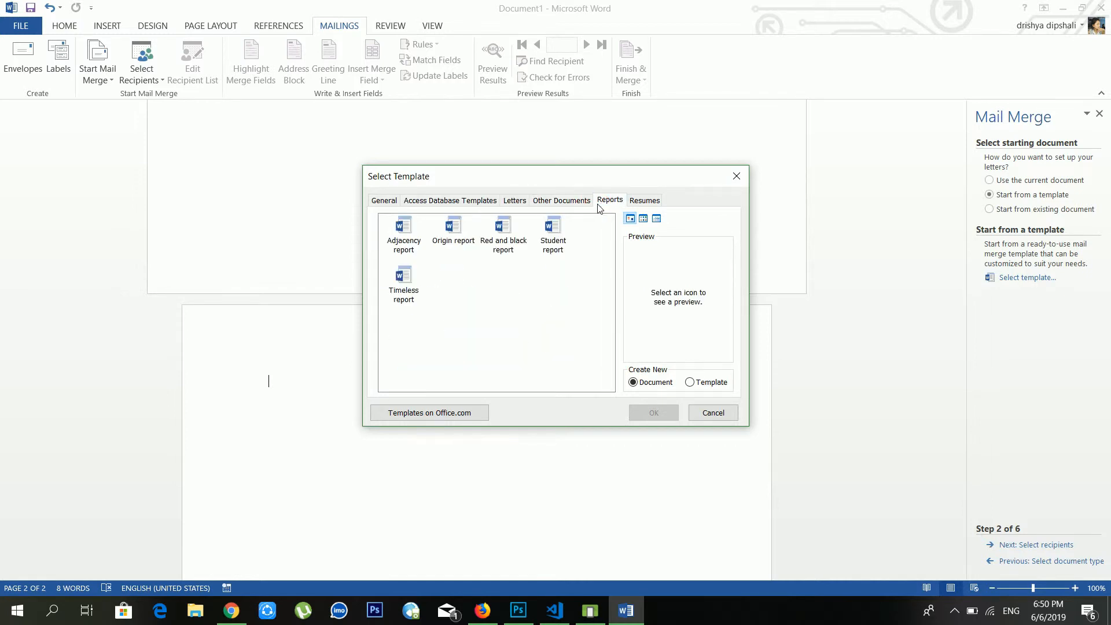
{"action": "left_click", "coordinate": [636, 203]}
{"action": "left_click", "coordinate": [619, 205]}
{"action": "left_click", "coordinate": [654, 201]}
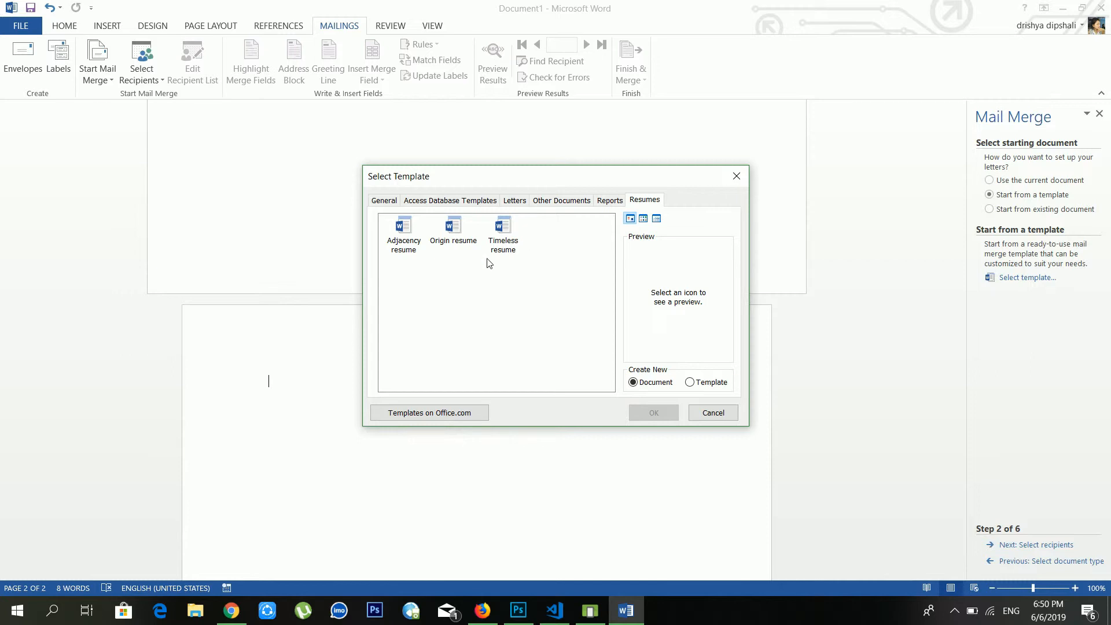
{"action": "left_click", "coordinate": [459, 202]}
{"action": "left_click", "coordinate": [384, 201]}
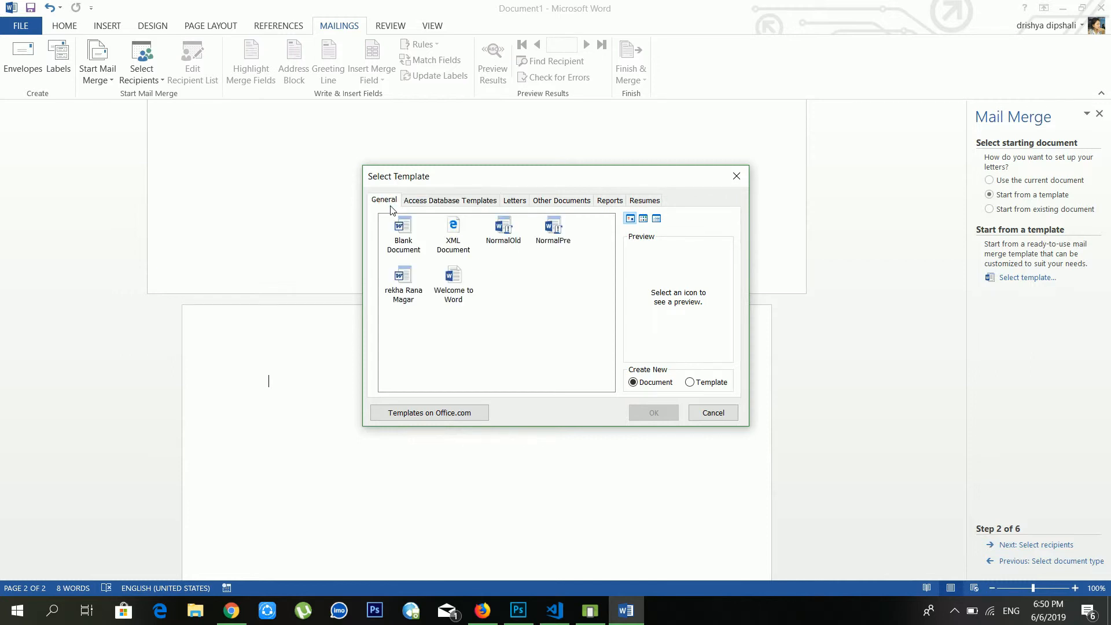
{"action": "left_click", "coordinate": [514, 201]}
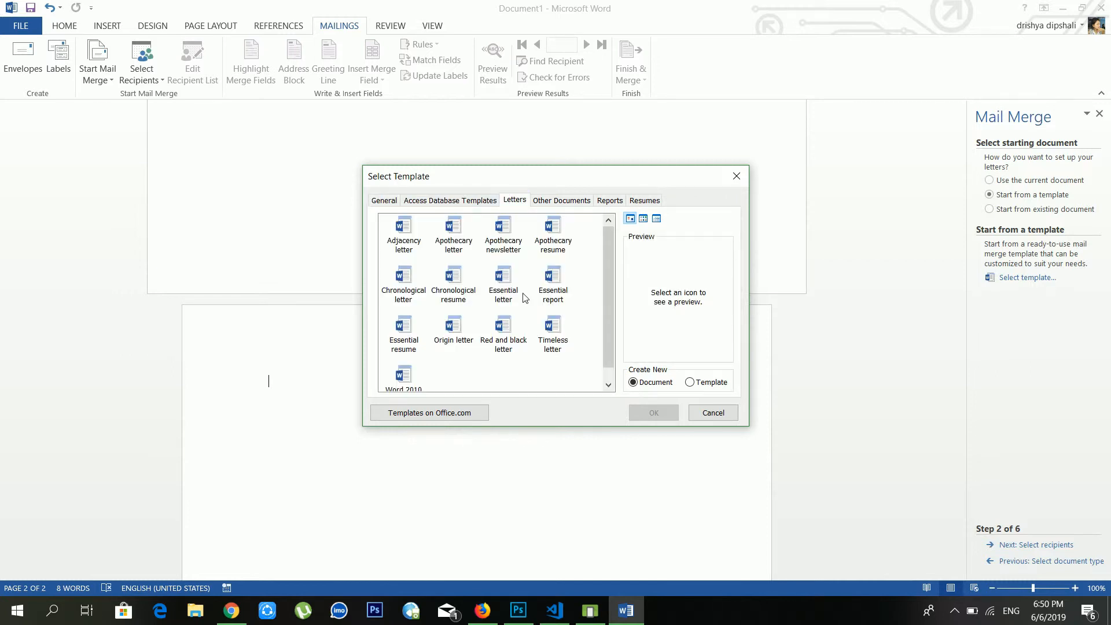
{"action": "scroll", "coordinate": [525, 298], "scroll_direction": "down", "scroll_amount": 1}
{"action": "scroll", "coordinate": [525, 298], "scroll_direction": "up", "scroll_amount": 1}
Preview Essential letter, Essential report and Word 2010 look, then apply the Origin letter template
{"action": "left_click", "coordinate": [501, 289]}
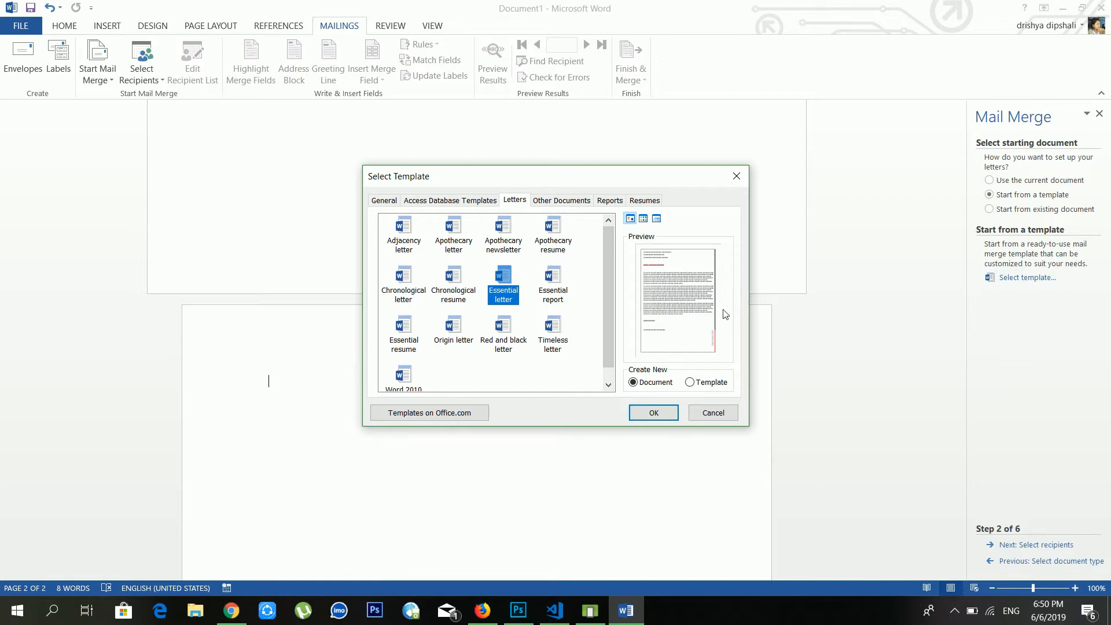
{"action": "left_click", "coordinate": [555, 294]}
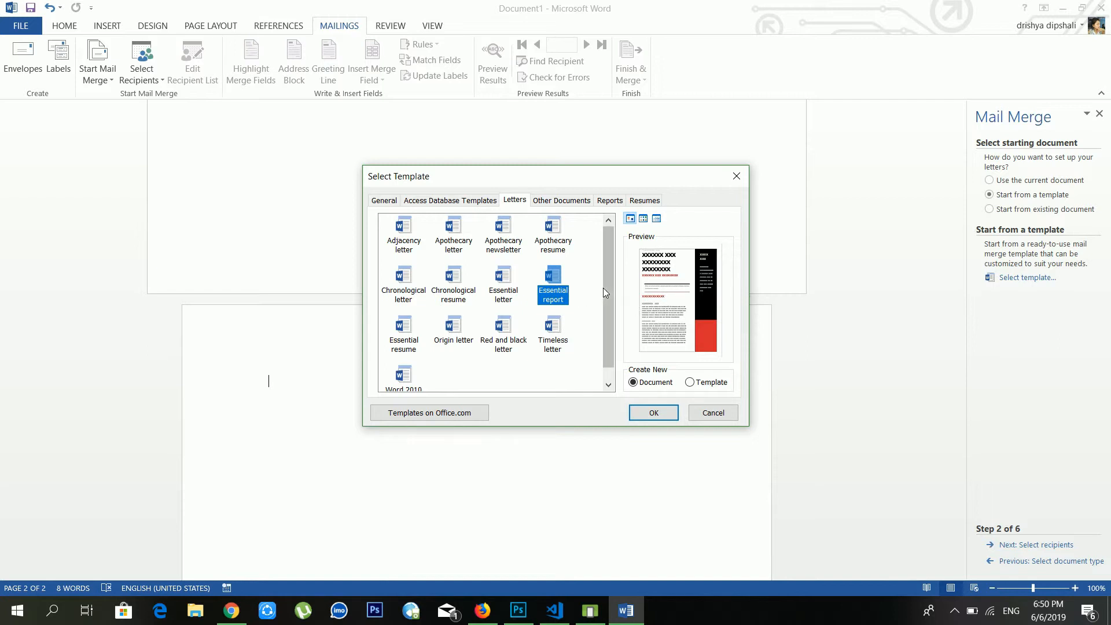
{"action": "scroll", "coordinate": [538, 311], "scroll_direction": "down", "scroll_amount": 1}
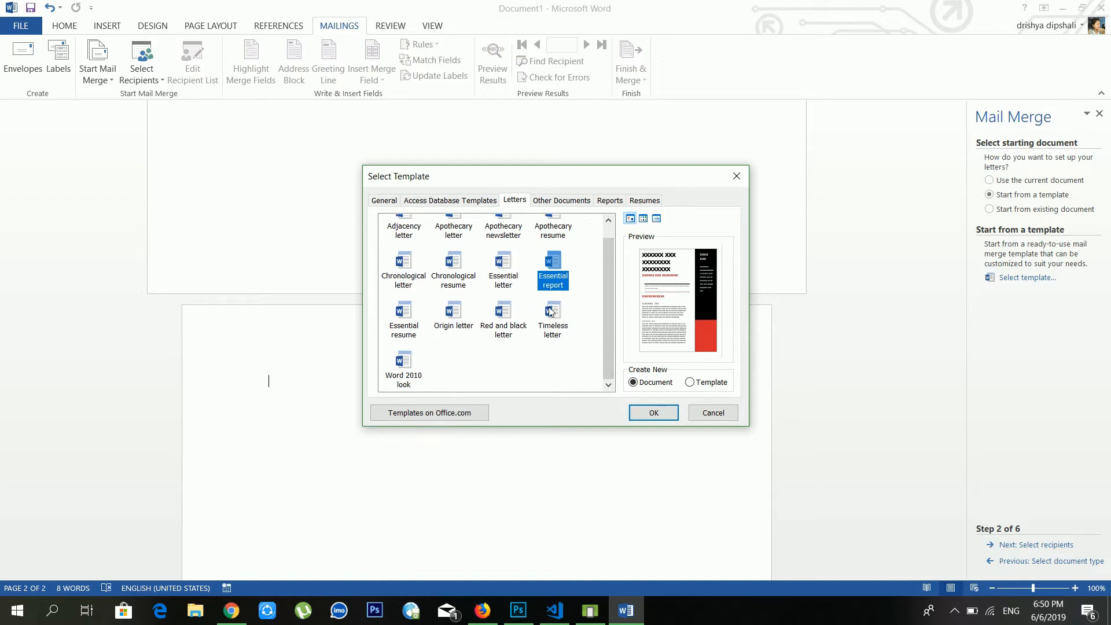
{"action": "left_click", "coordinate": [415, 363]}
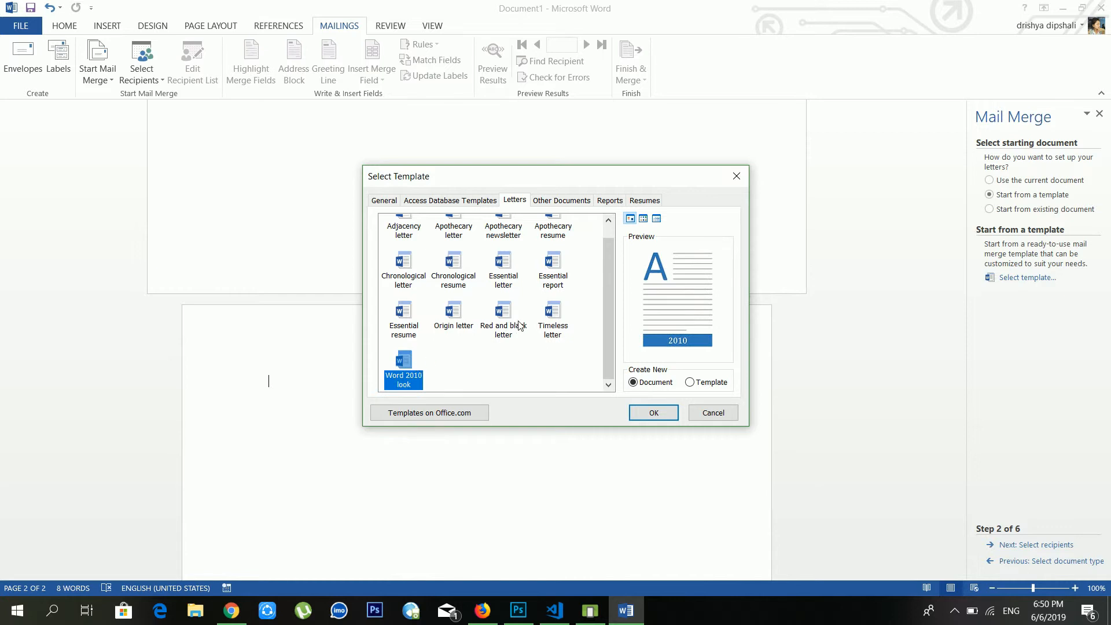
{"action": "left_click", "coordinate": [467, 319]}
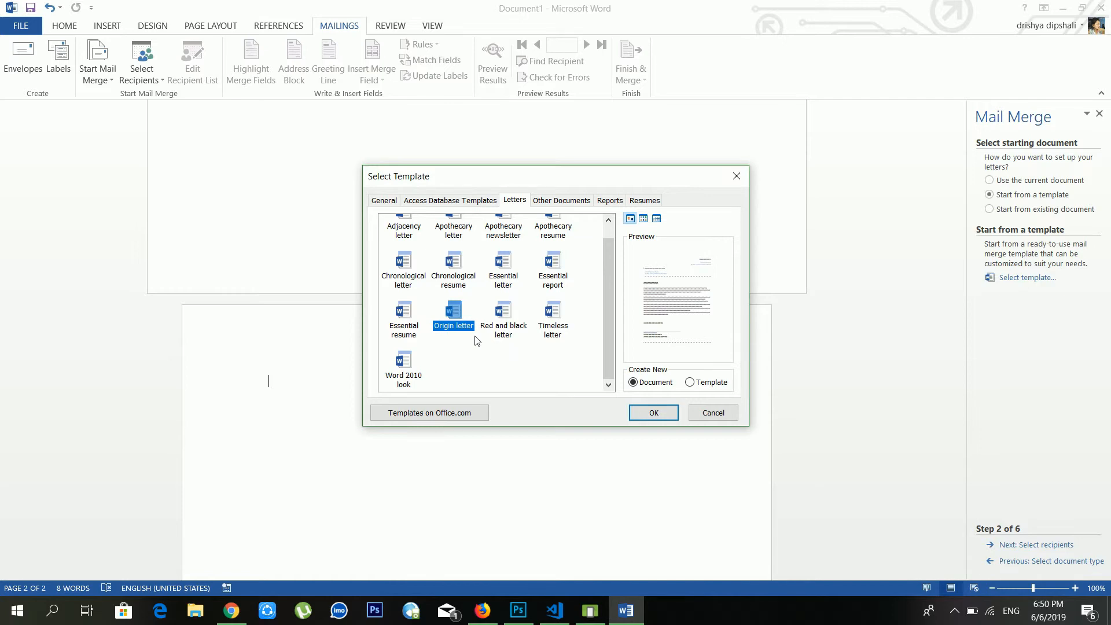
{"action": "left_click", "coordinate": [663, 417]}
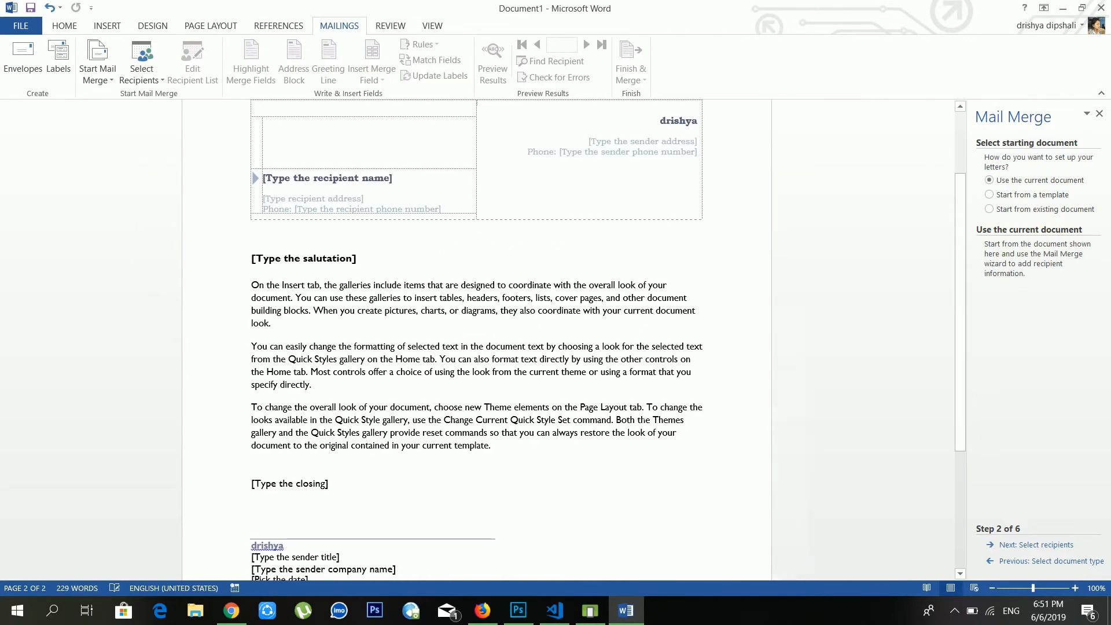
{"action": "scroll", "coordinate": [475, 347], "scroll_direction": "down", "scroll_amount": 9}
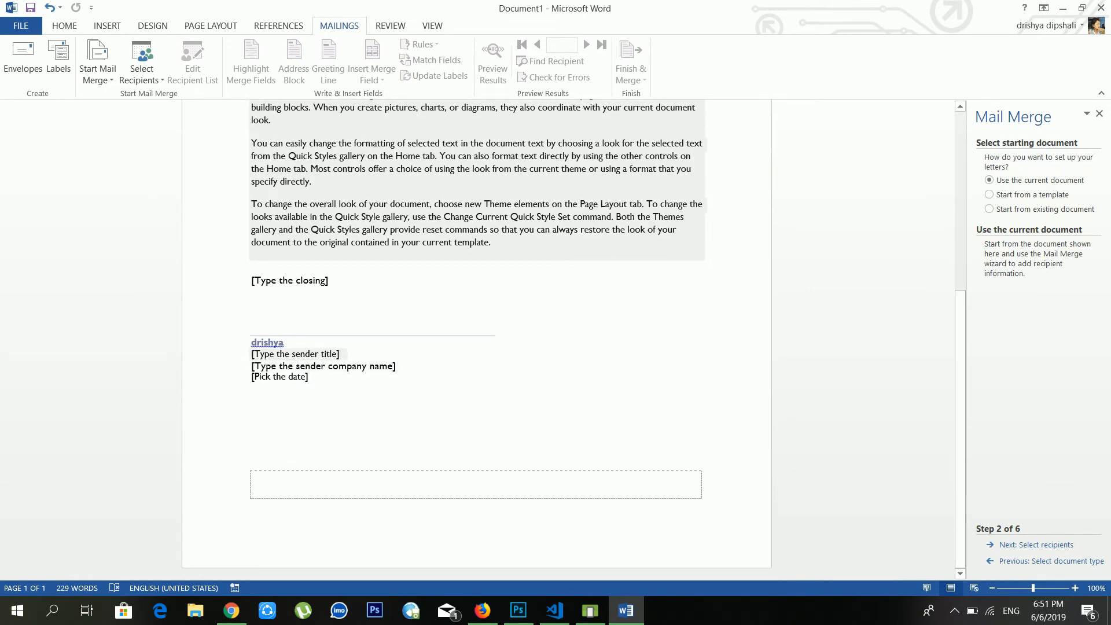
{"action": "left_click", "coordinate": [303, 357]}
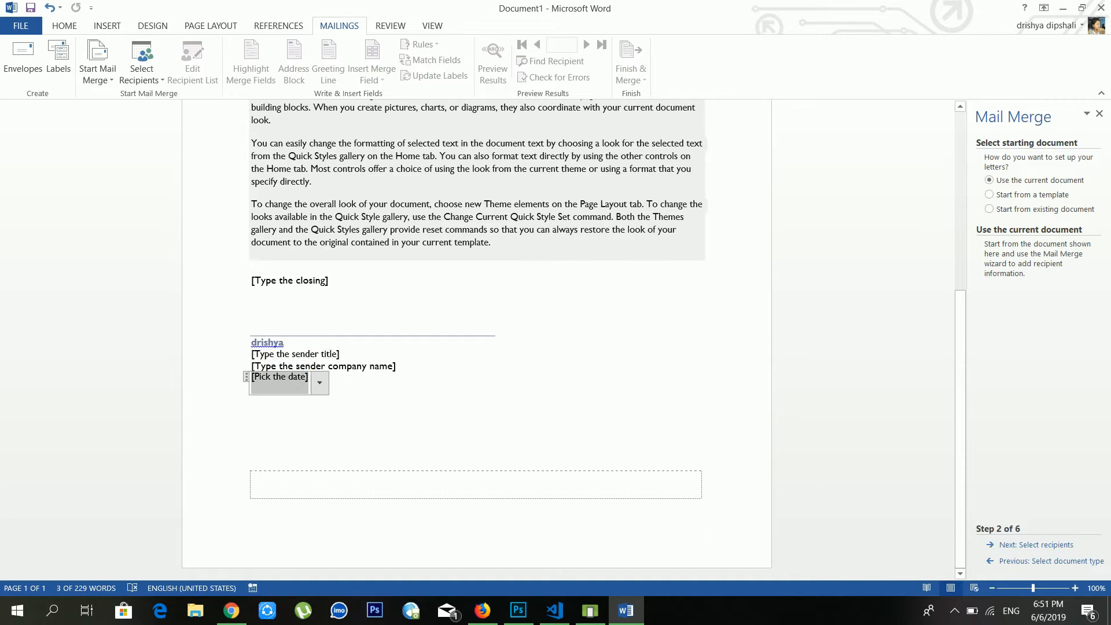
{"action": "left_click", "coordinate": [322, 367]}
{"action": "left_click", "coordinate": [295, 380]}
{"action": "scroll", "coordinate": [462, 289], "scroll_direction": "up", "scroll_amount": 4}
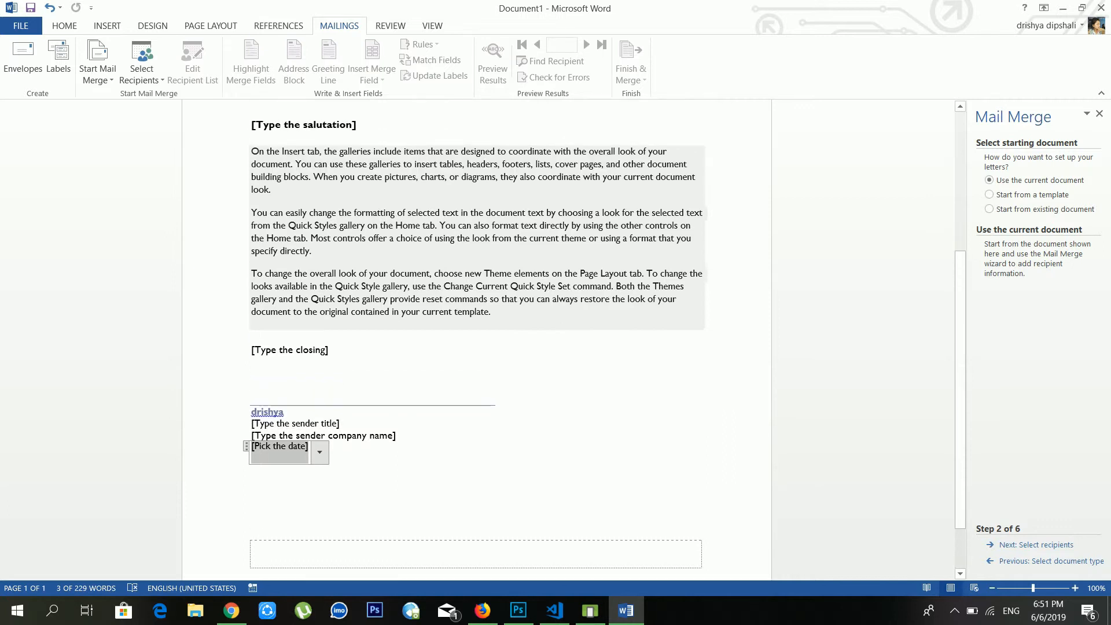
{"action": "left_click", "coordinate": [316, 250]}
{"action": "scroll", "coordinate": [316, 250], "scroll_direction": "up", "scroll_amount": 2}
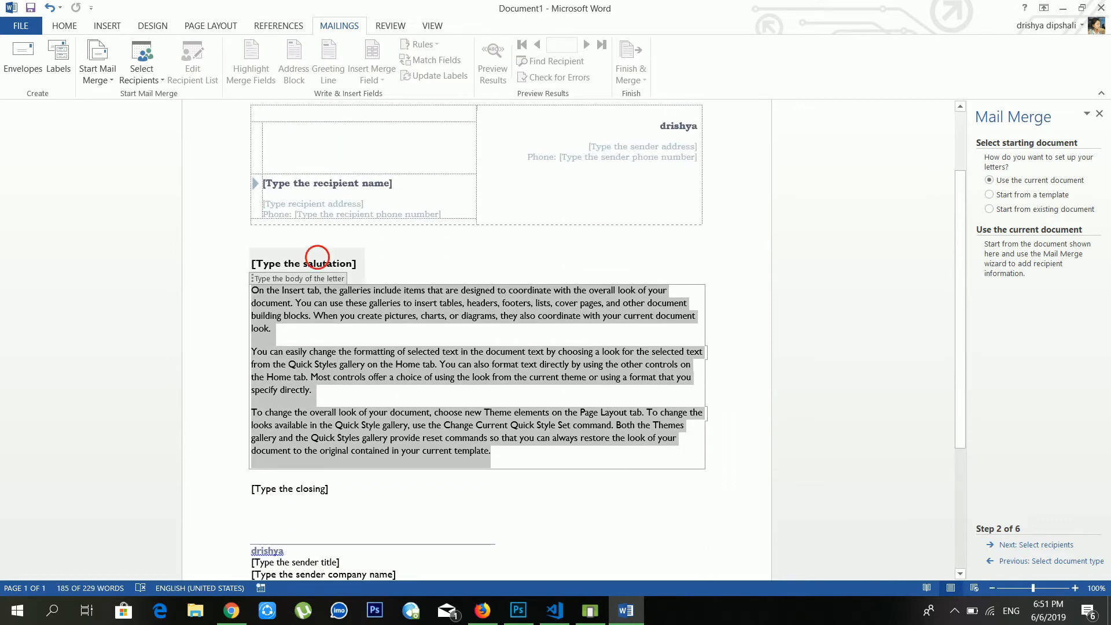
{"action": "left_click", "coordinate": [268, 272]}
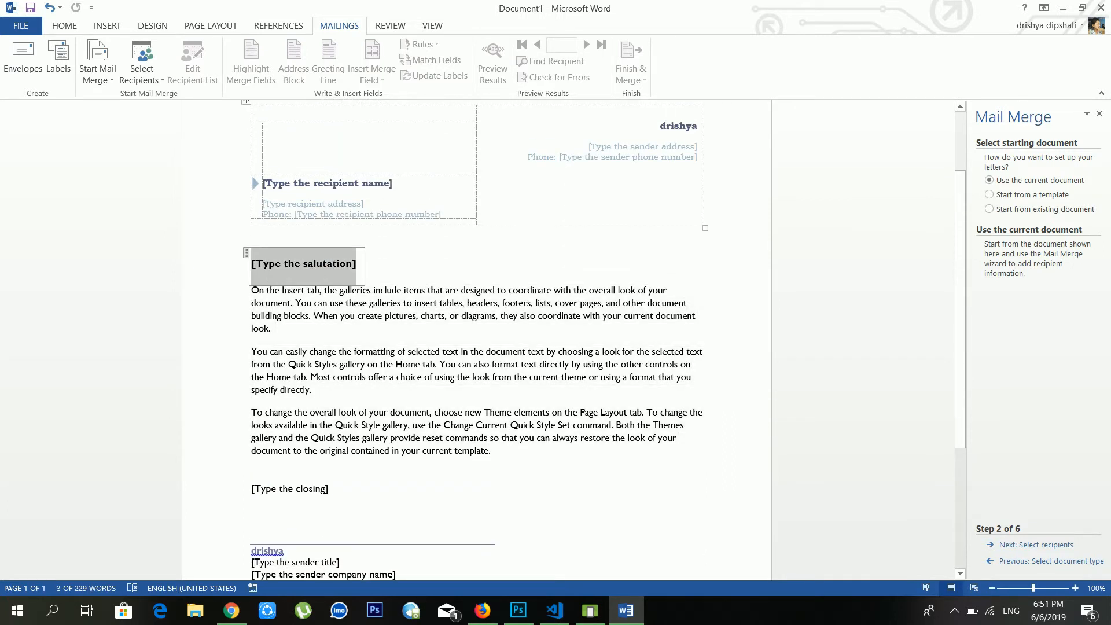
{"action": "scroll", "coordinate": [357, 285], "scroll_direction": "up", "scroll_amount": 3}
{"action": "left_click", "coordinate": [357, 284]}
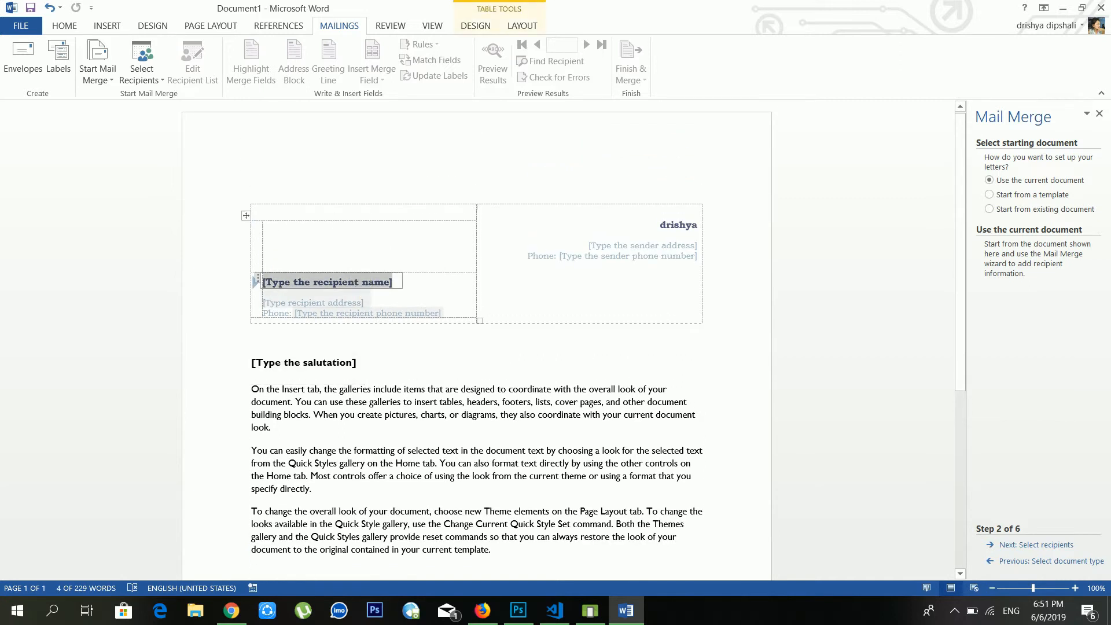
{"action": "left_click", "coordinate": [357, 306]}
{"action": "left_click", "coordinate": [375, 316]}
{"action": "left_click", "coordinate": [644, 245]}
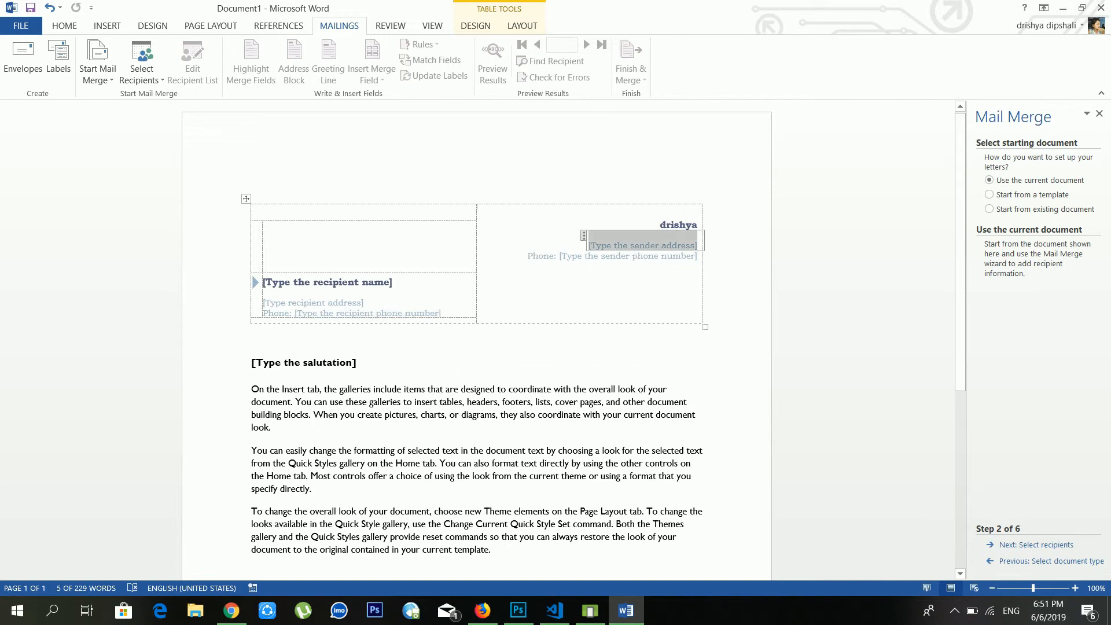
{"action": "left_click", "coordinate": [643, 256]}
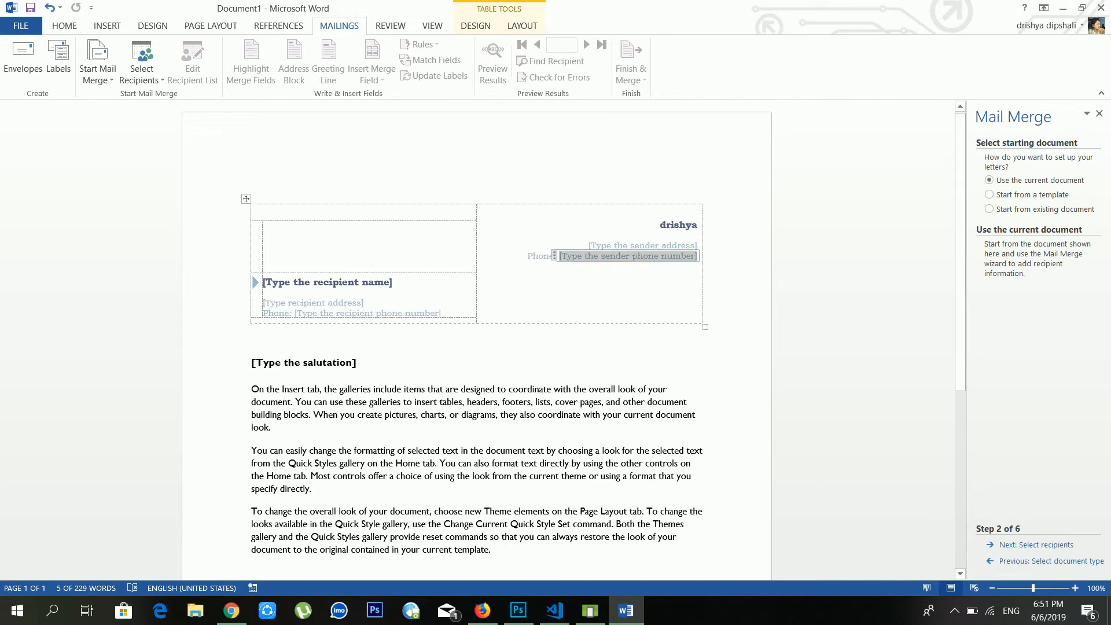
{"action": "left_click", "coordinate": [1028, 196]}
{"action": "left_click", "coordinate": [1024, 181]}
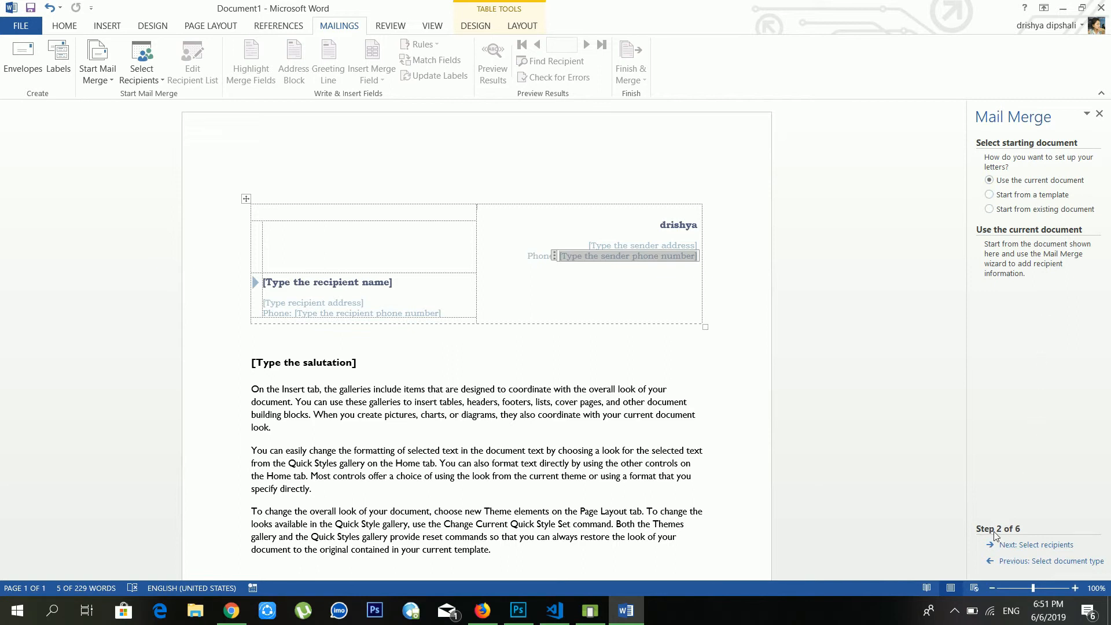
Advance to step 3, pick Type a new list over Outlook contacts, and open New Address List
{"action": "left_click", "coordinate": [1025, 546]}
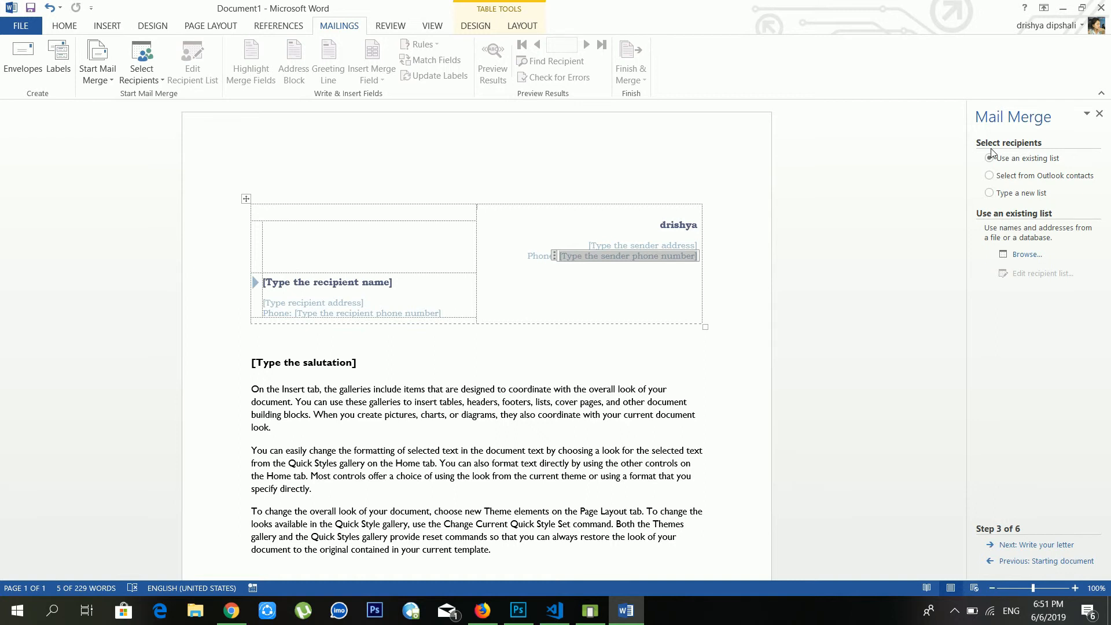
{"action": "left_click", "coordinate": [1047, 183]}
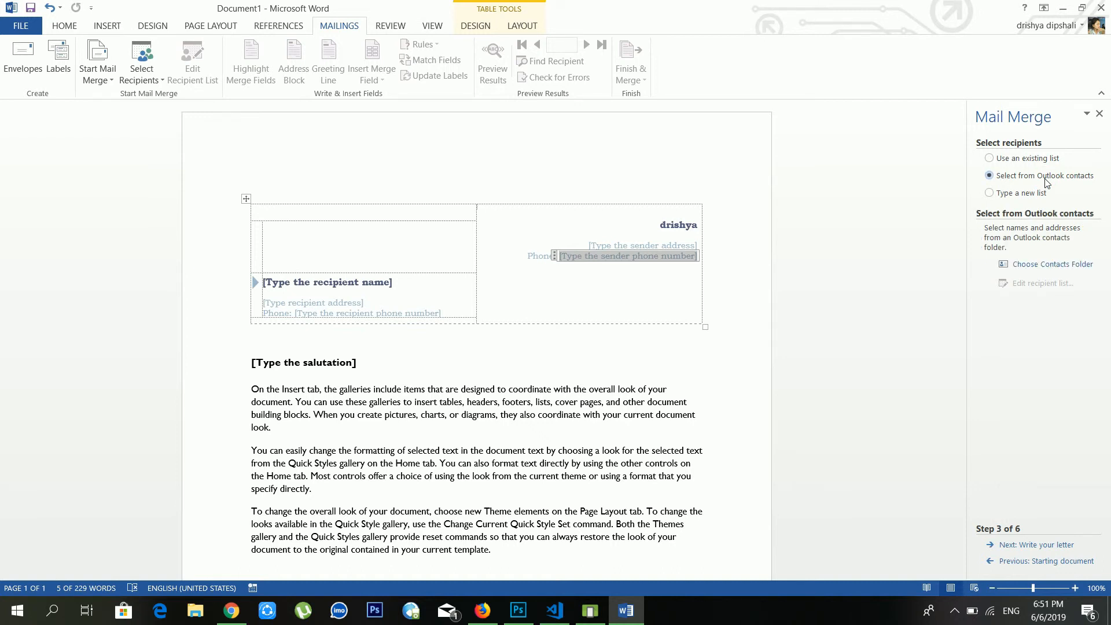
{"action": "left_click", "coordinate": [1011, 195]}
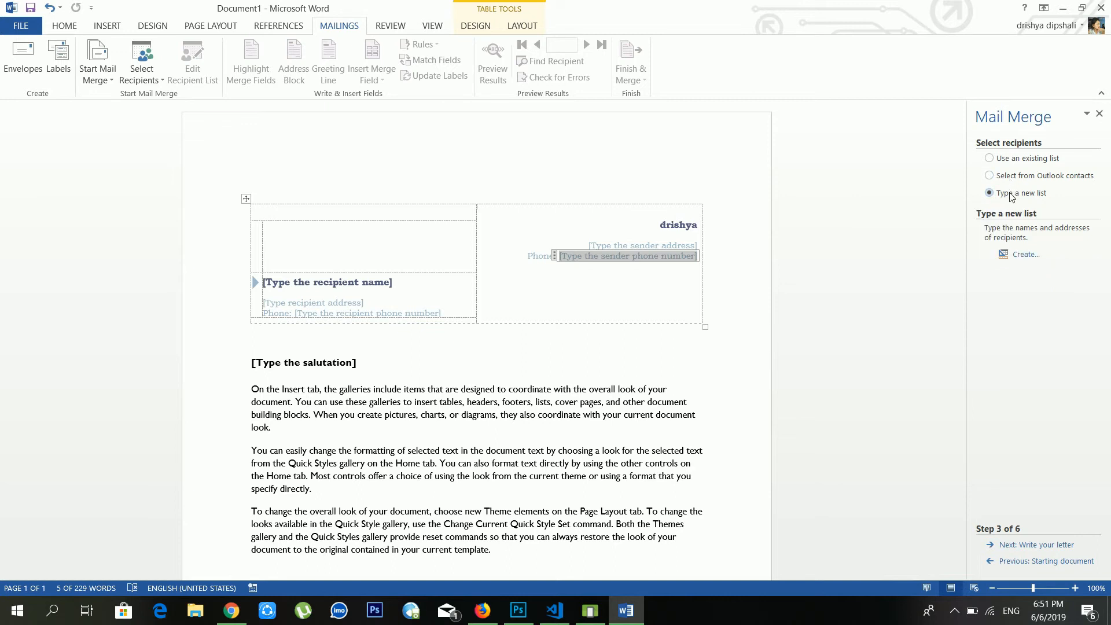
{"action": "left_click", "coordinate": [1026, 255]}
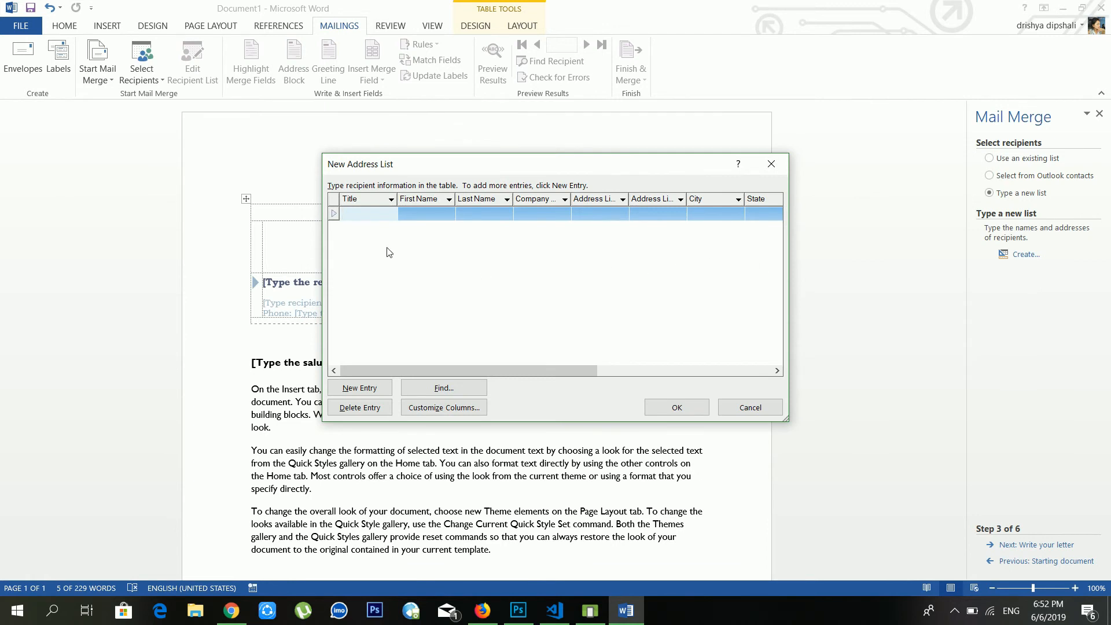
{"action": "left_click", "coordinate": [422, 214]}
{"action": "left_click", "coordinate": [492, 212]}
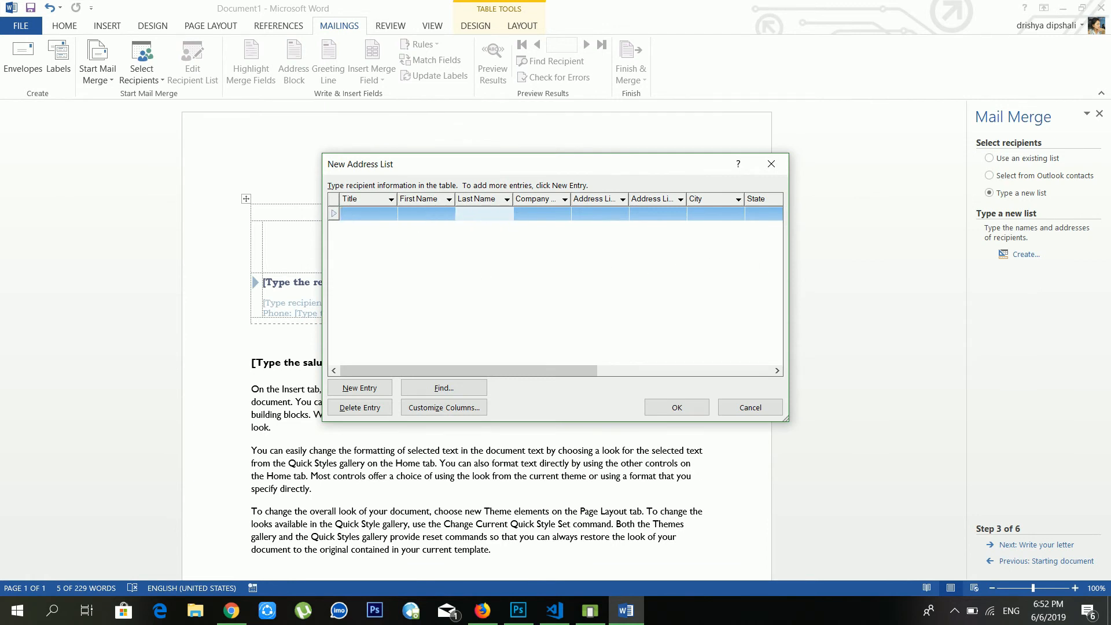
{"action": "left_click", "coordinate": [555, 214]}
{"action": "left_click", "coordinate": [583, 219]}
{"action": "left_click", "coordinate": [772, 163]}
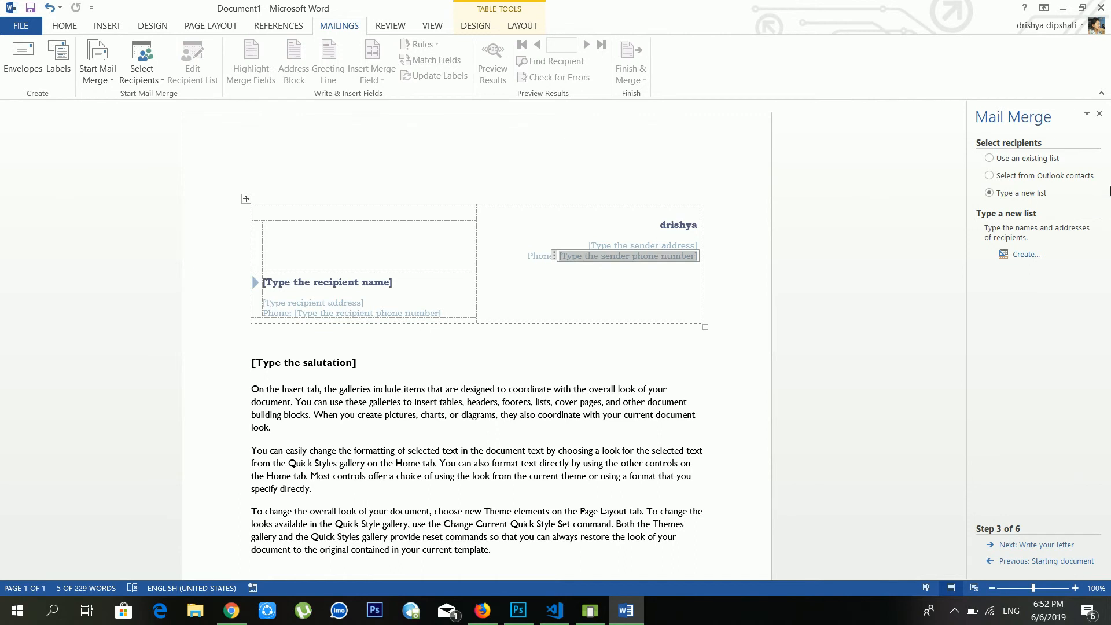
Close the Mail Merge pane and inspect the letter body and salutation placeholders
{"action": "left_click", "coordinate": [1099, 112]}
{"action": "left_click", "coordinate": [732, 393]}
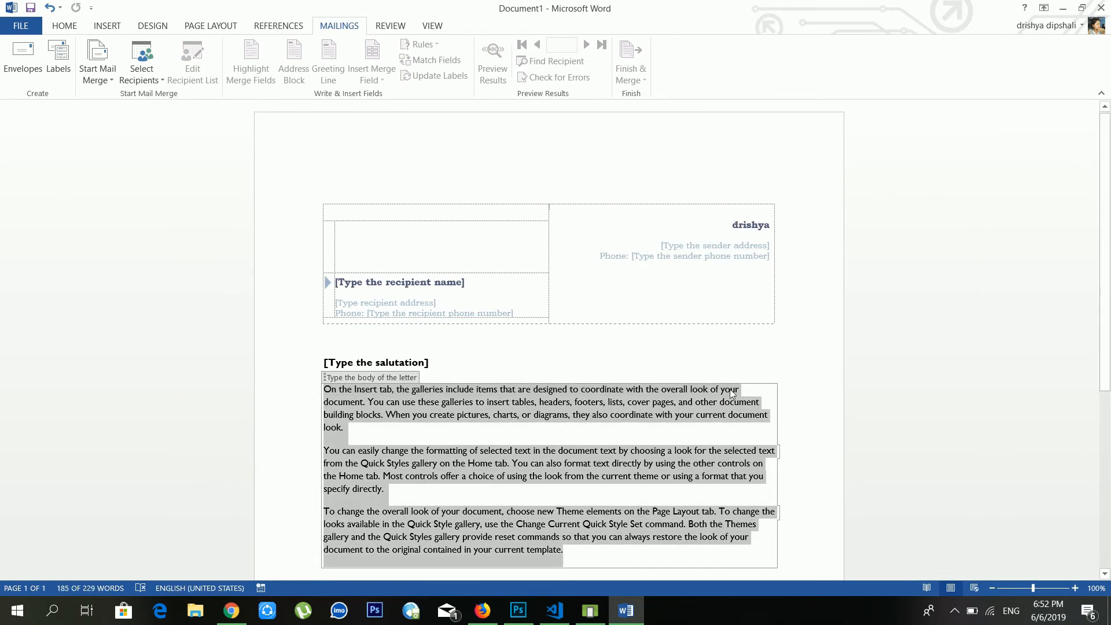
{"action": "left_click", "coordinate": [376, 362]}
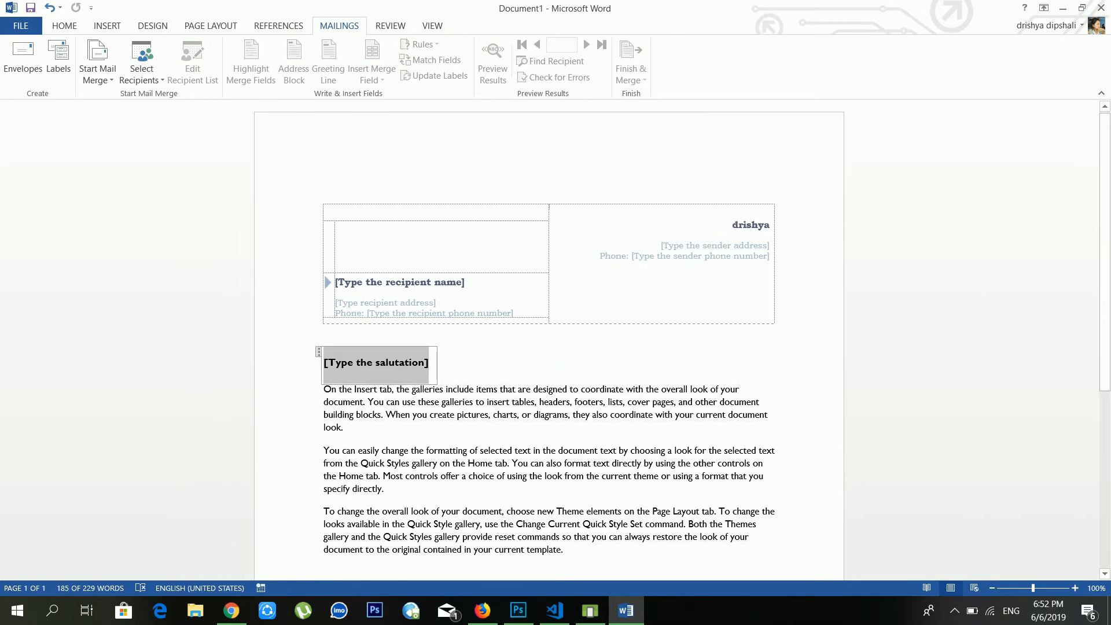
{"action": "scroll", "coordinate": [376, 362], "scroll_direction": "down", "scroll_amount": 2}
{"action": "scroll", "coordinate": [521, 218], "scroll_direction": "down", "scroll_amount": 9}
{"action": "left_click", "coordinate": [521, 218]}
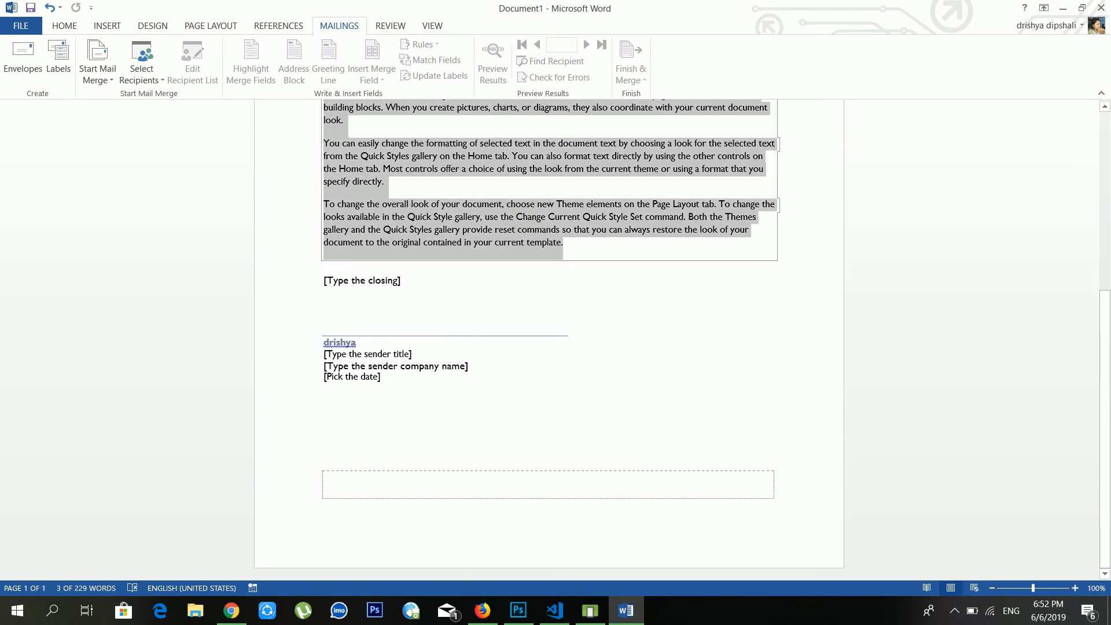
{"action": "scroll", "coordinate": [521, 218], "scroll_direction": "up", "scroll_amount": 3}
{"action": "scroll", "coordinate": [503, 200], "scroll_direction": "up", "scroll_amount": 5}
{"action": "left_click", "coordinate": [503, 199]}
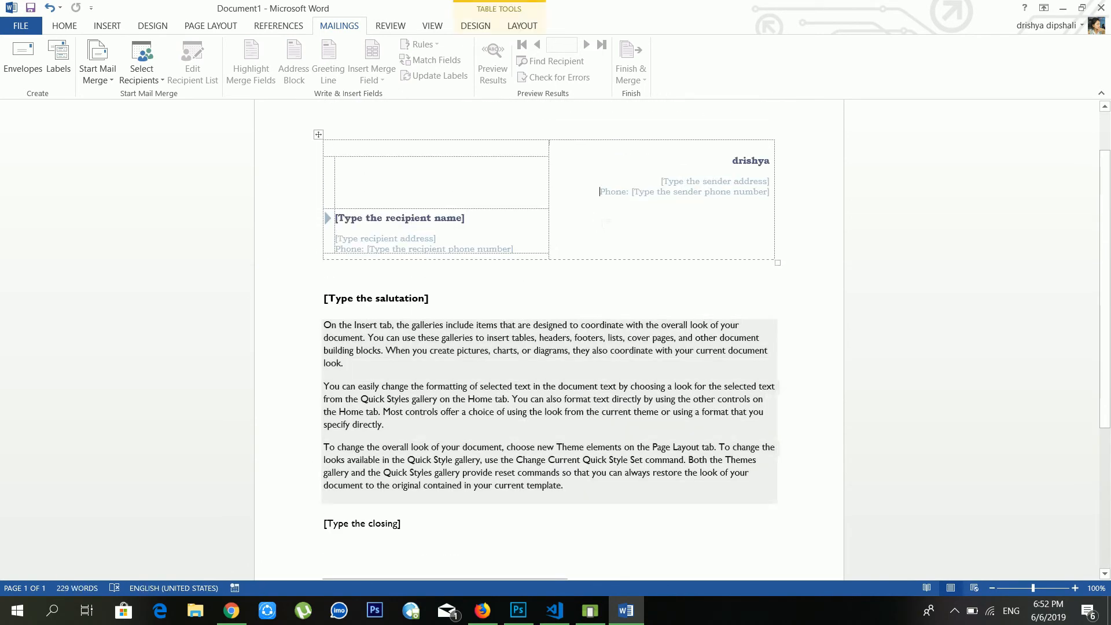
{"action": "scroll", "coordinate": [503, 199], "scroll_direction": "up", "scroll_amount": 1}
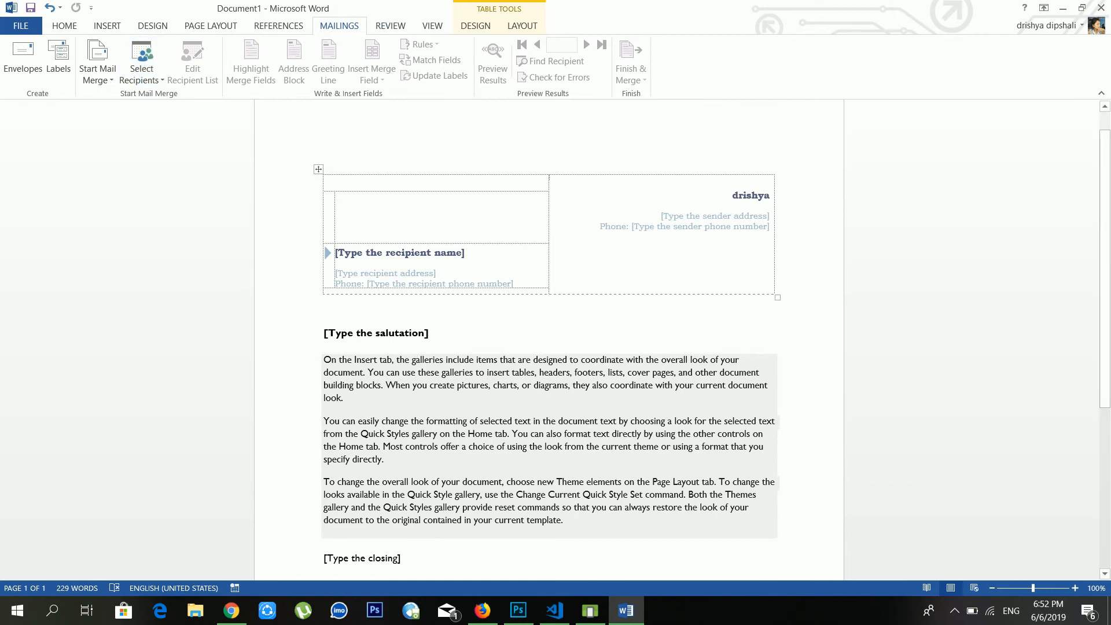
Inspect the recipient name, address and phone placeholders, then open and dismiss Start Mail Merge
{"action": "left_click", "coordinate": [417, 257]}
{"action": "left_click", "coordinate": [480, 398]}
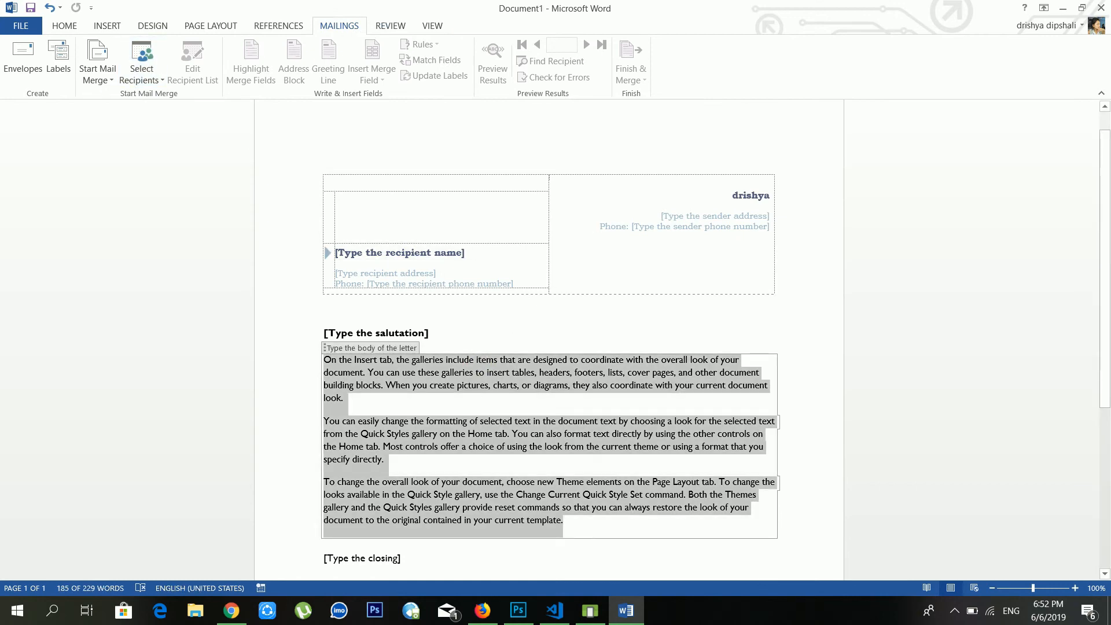
{"action": "scroll", "coordinate": [505, 329], "scroll_direction": "down", "scroll_amount": 5}
{"action": "scroll", "coordinate": [506, 328], "scroll_direction": "up", "scroll_amount": 3}
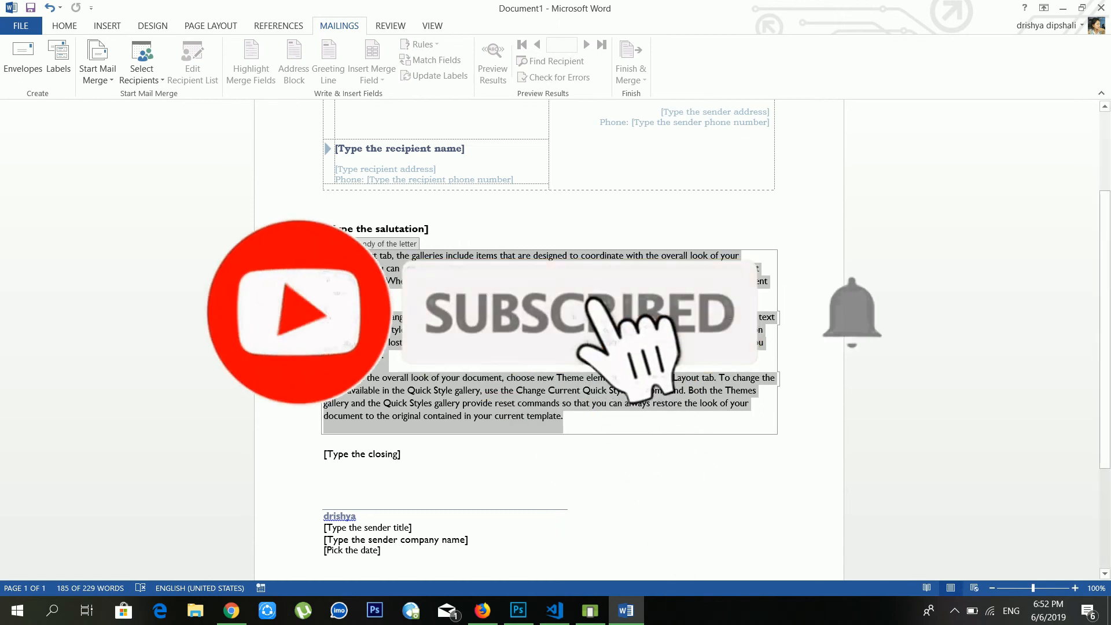
{"action": "left_click", "coordinate": [419, 169]}
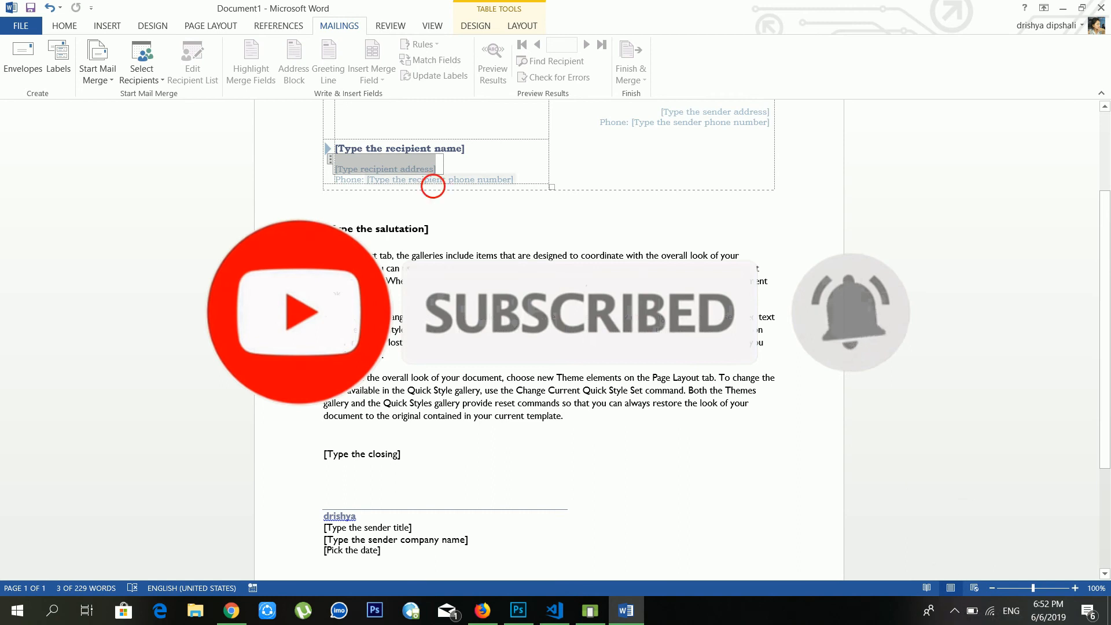
{"action": "left_click", "coordinate": [432, 184]}
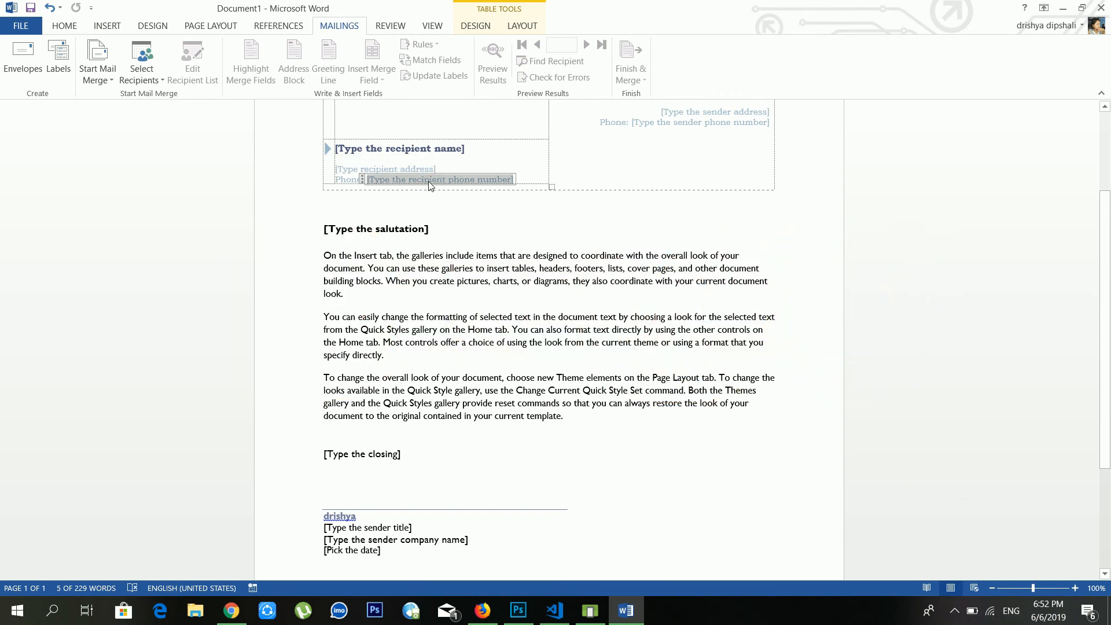
{"action": "left_click", "coordinate": [108, 82]}
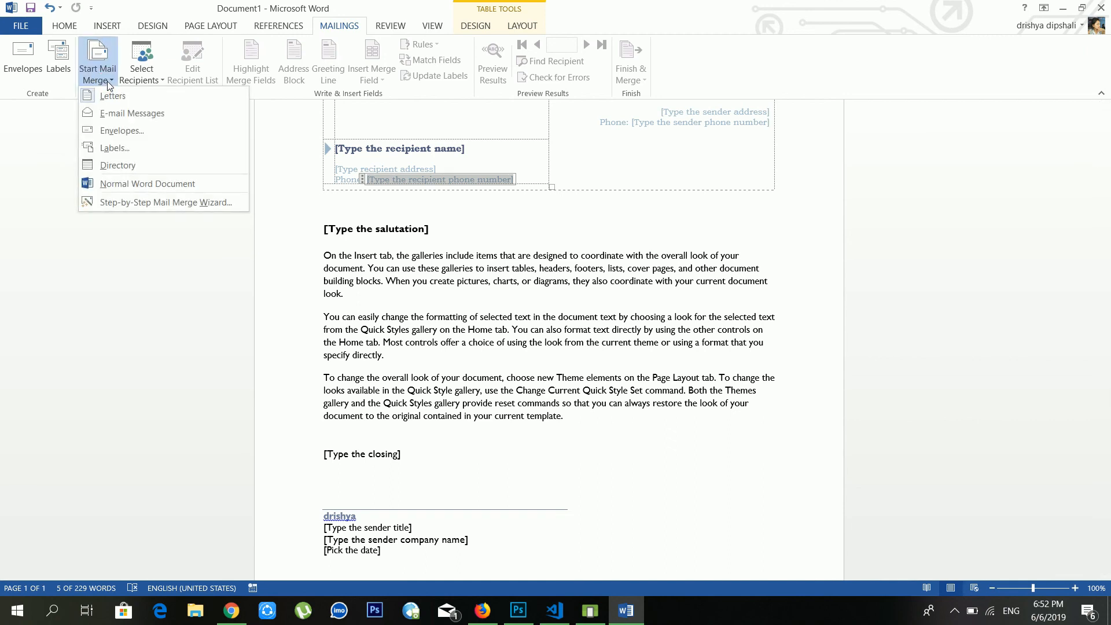
{"action": "left_click", "coordinate": [107, 81]}
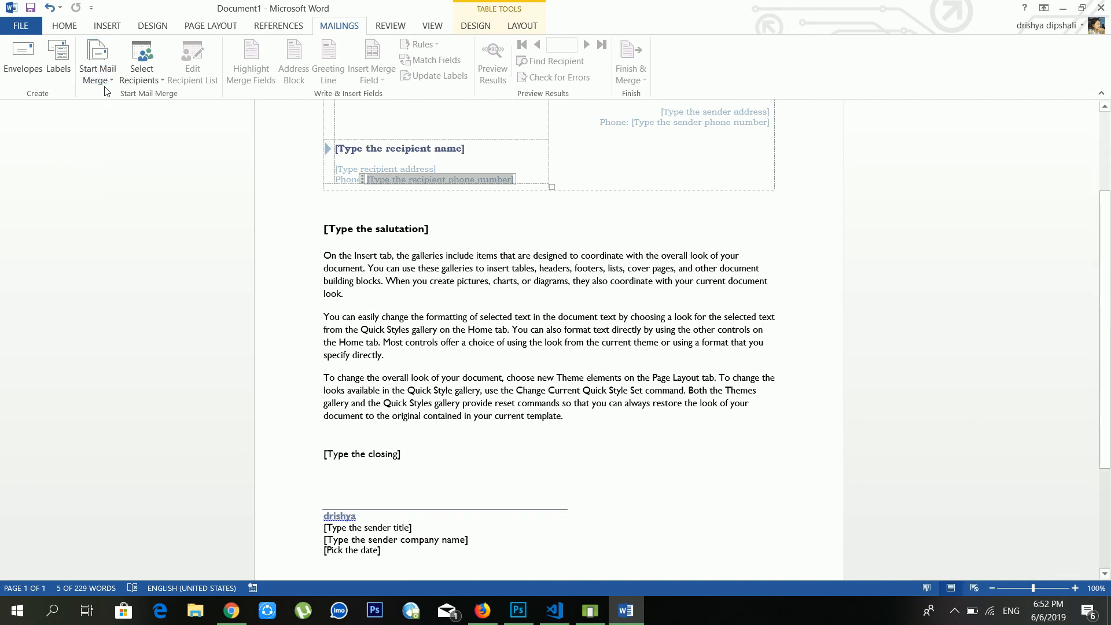